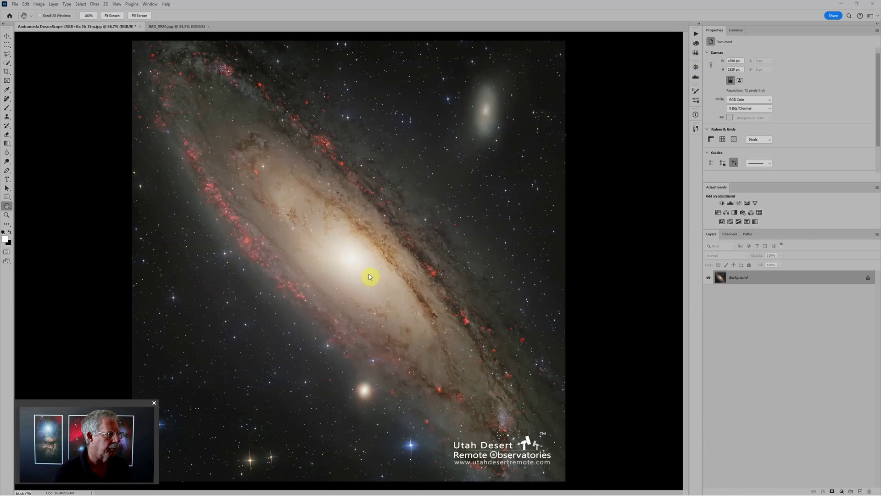
Step: Bring the IMG_9920.jpg telescope photo into view in Photoshop
left_click(185, 27)
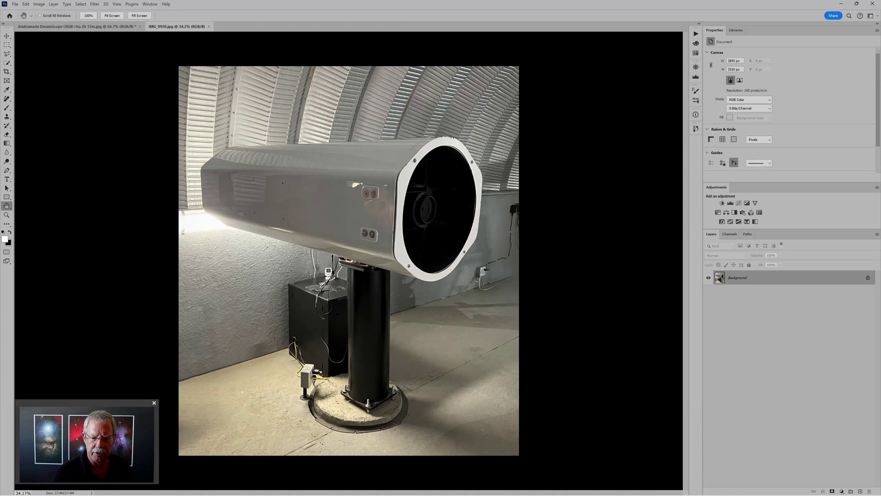
Step: Switch to PixInsight and open the Blink tool from ImageInspection
key("alt+Tab")
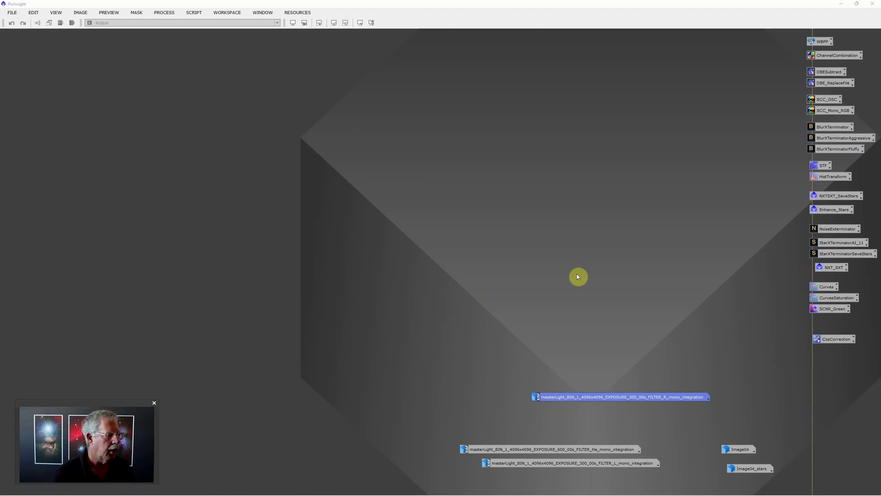
left_click(167, 14)
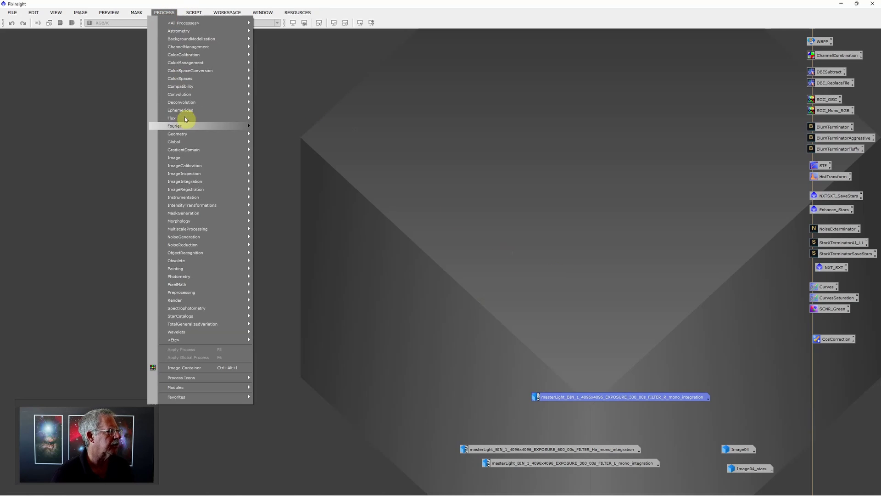
mouse_move(196, 185)
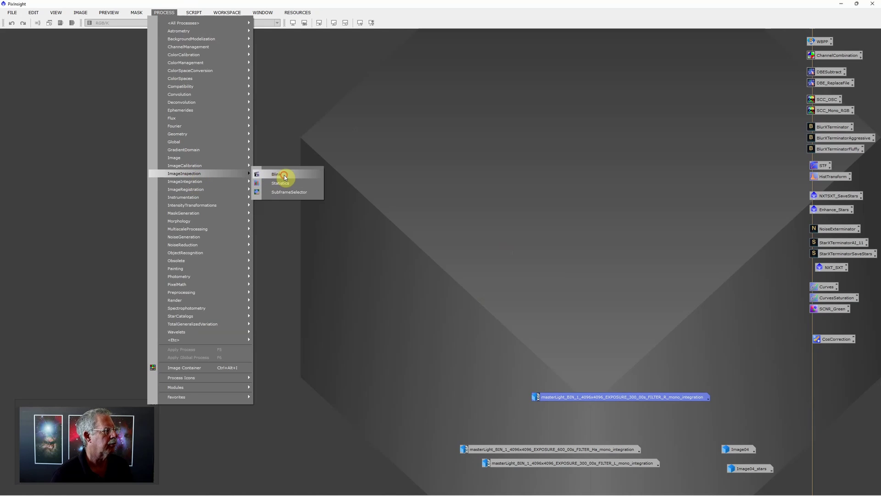
left_click(285, 176)
left_click_drag(377, 209, 336, 106)
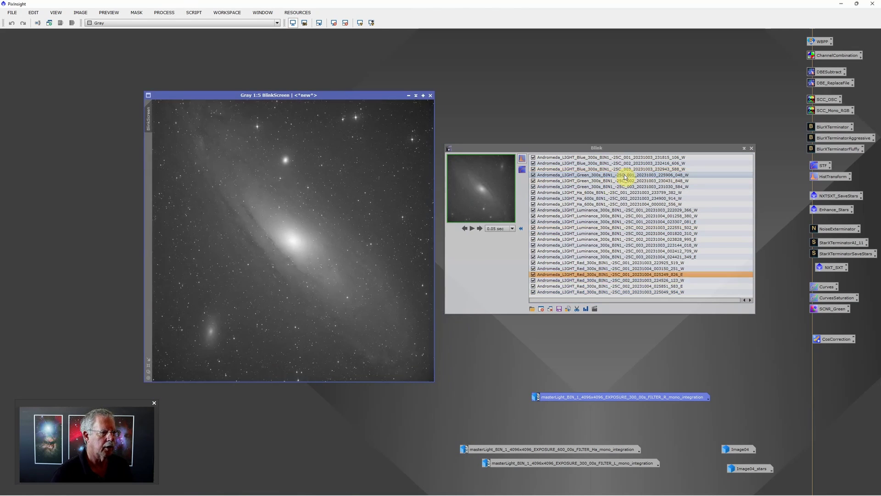
Step: Blink through the Blue, Green, Ha, Luminance and Red light frames
left_click(606, 158)
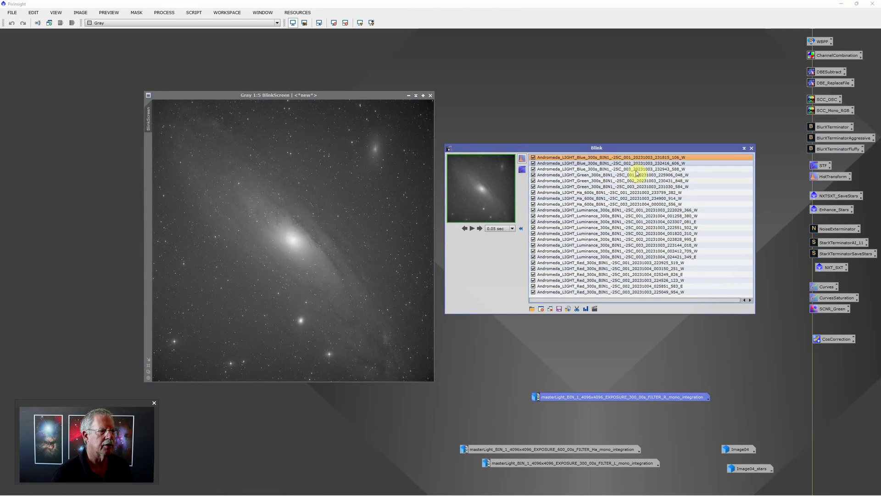
left_click(616, 158)
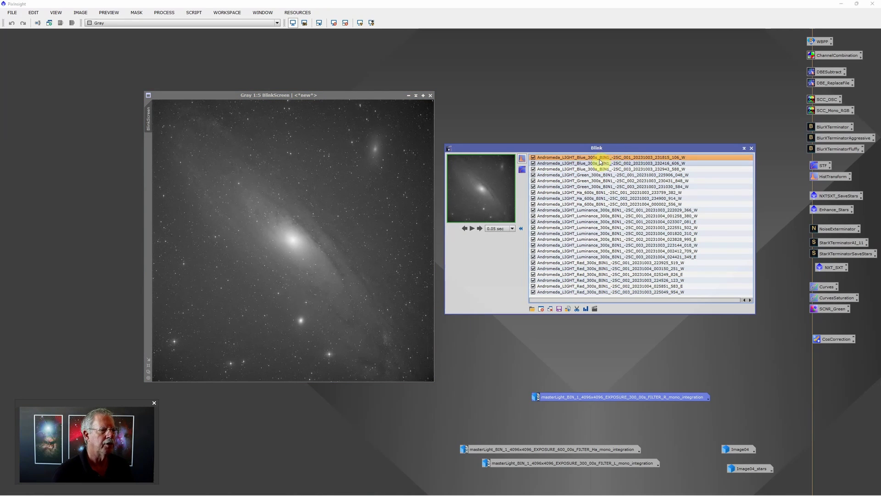
left_click(599, 186)
left_click(603, 158)
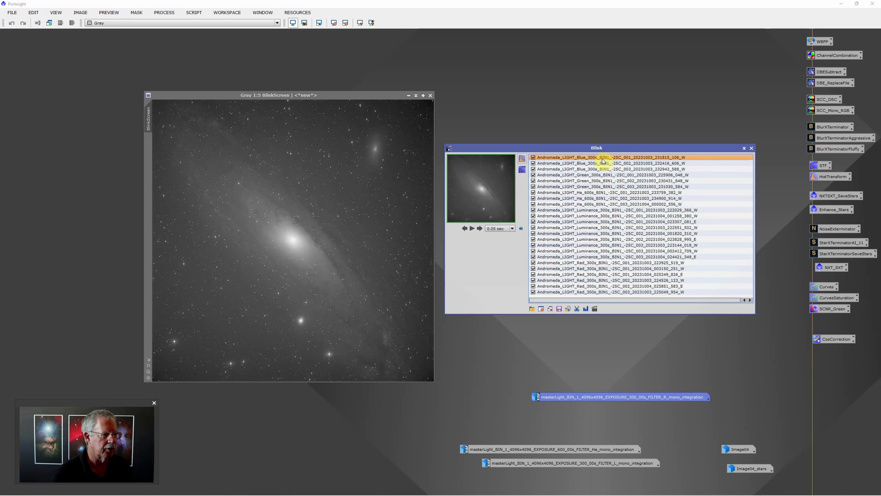
key("Down")
key("Down")
key("Down")
key("Down")
key("Down")
key("Down")
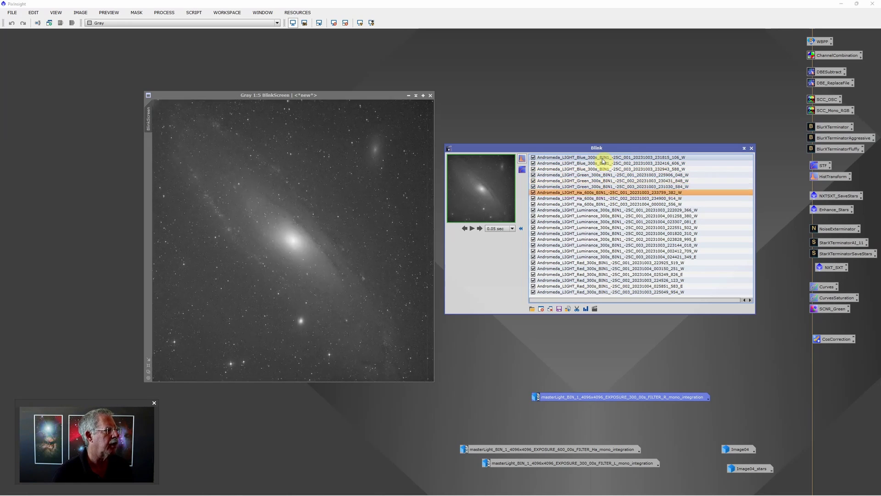
key("Down")
key("Down")
key("Down")
key("Down")
key("Down")
key("Down")
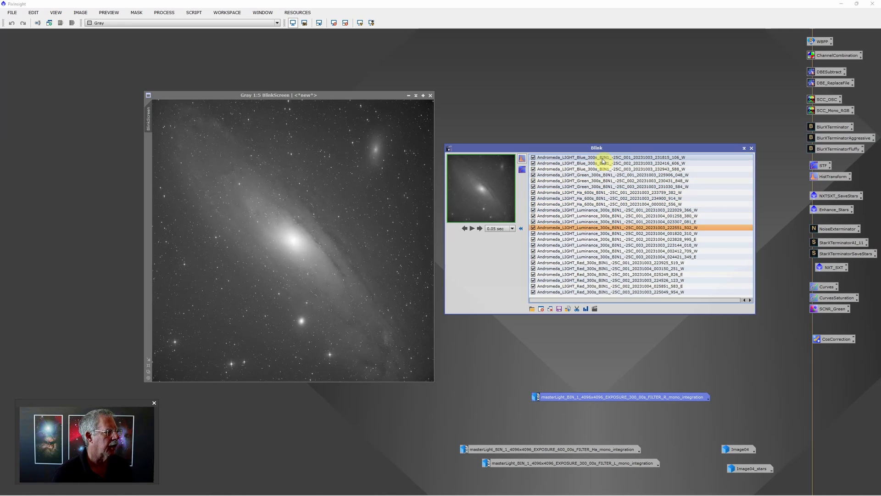
key("Down")
key("Down")
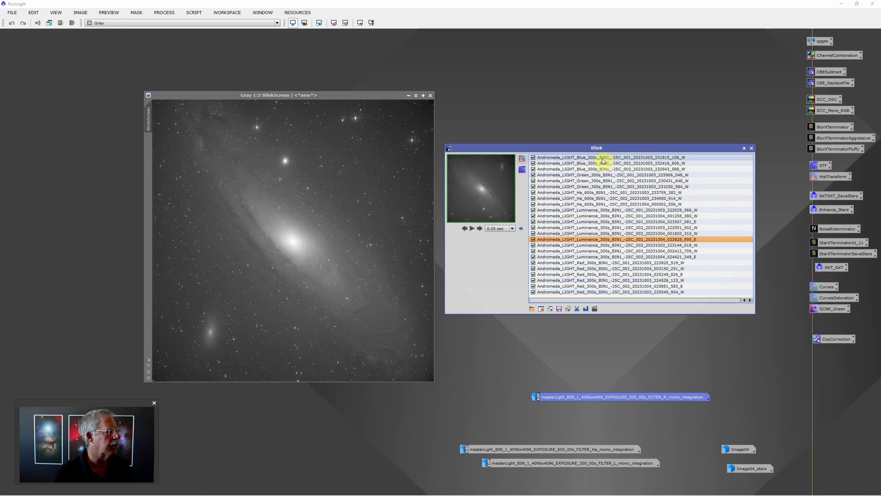
key("Down")
key("Down")
key("Down")
key("Down")
key("Down")
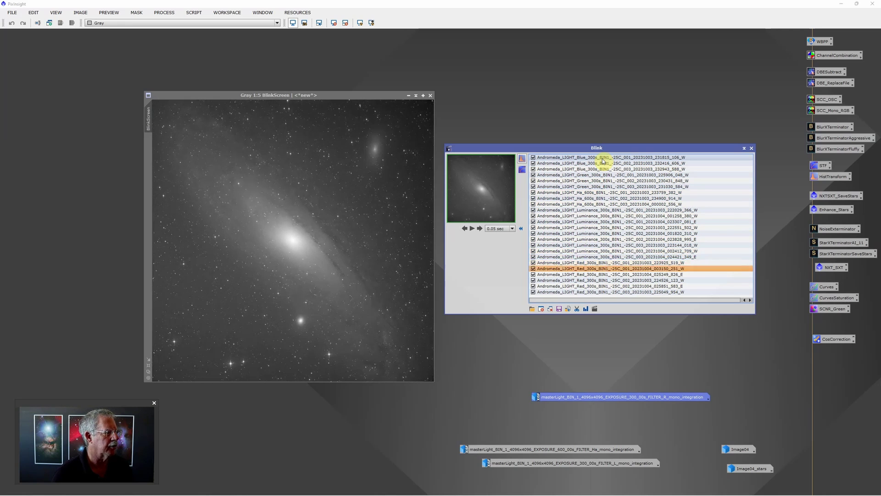
key("Down")
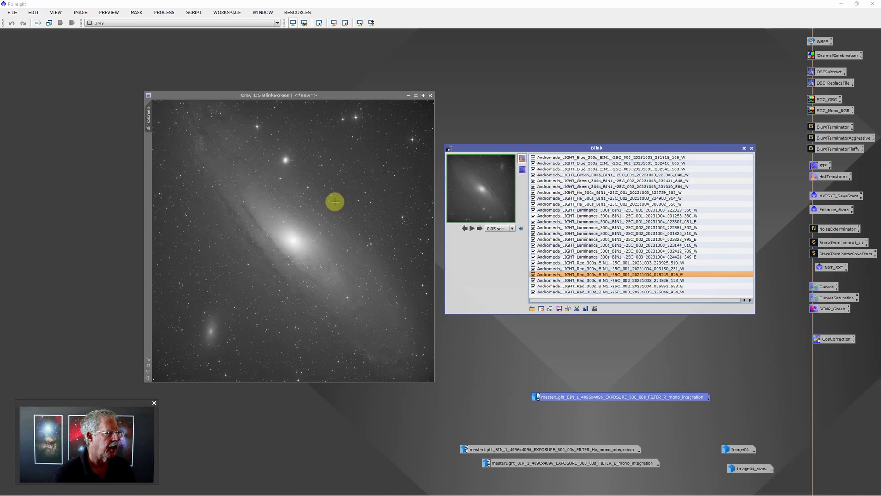
Step: Close the Blink windows and launch the WeightedBatchPreprocessing script
left_click(752, 149)
left_click(430, 95)
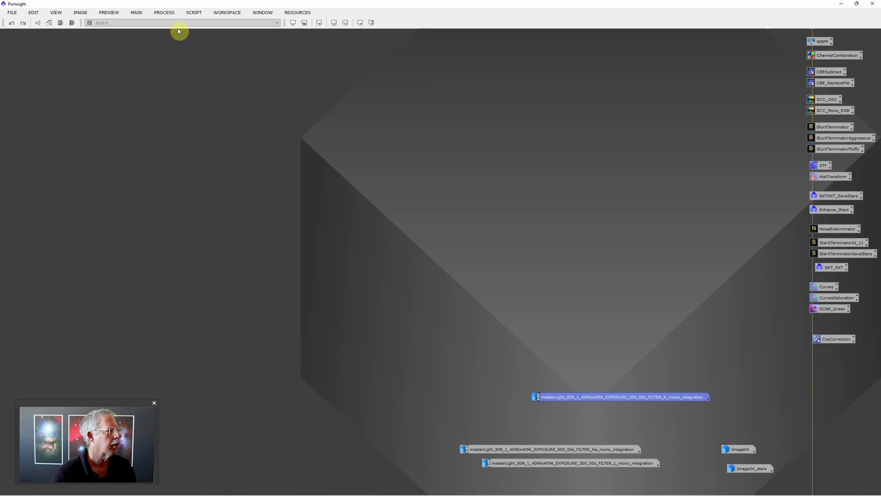
left_click(193, 13)
mouse_move(204, 27)
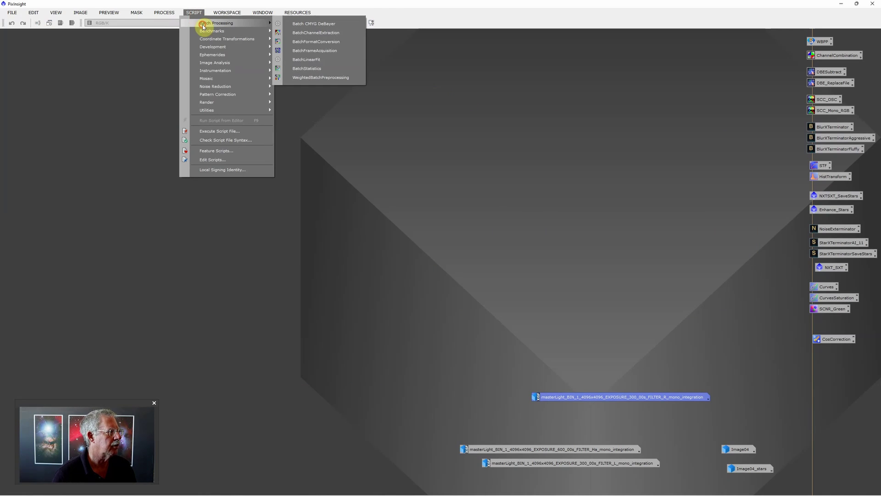
left_click(306, 77)
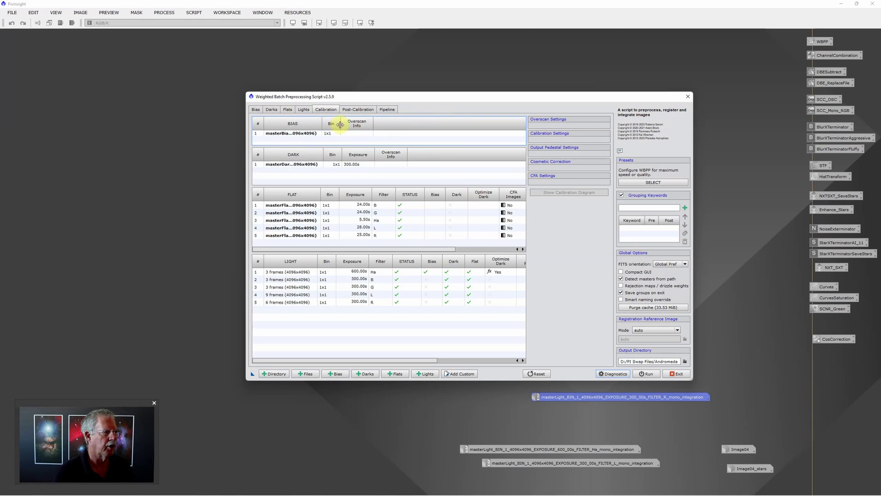
Step: Review the Lights, Flats, Darks and Bias lists, then the Calibration overview
left_click(303, 110)
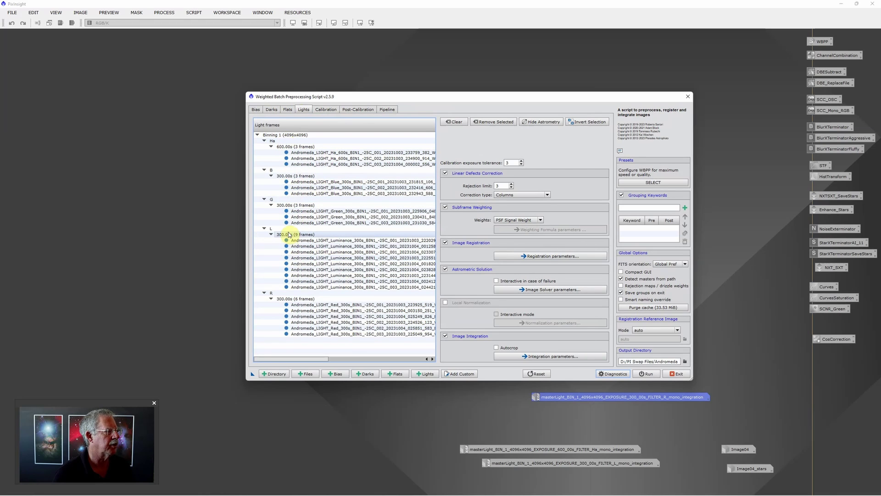
left_click(288, 110)
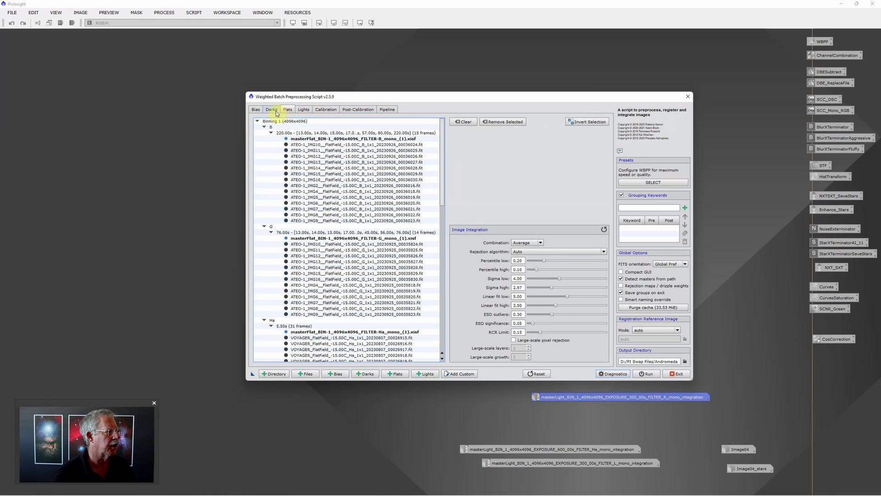
left_click(275, 112)
left_click(256, 112)
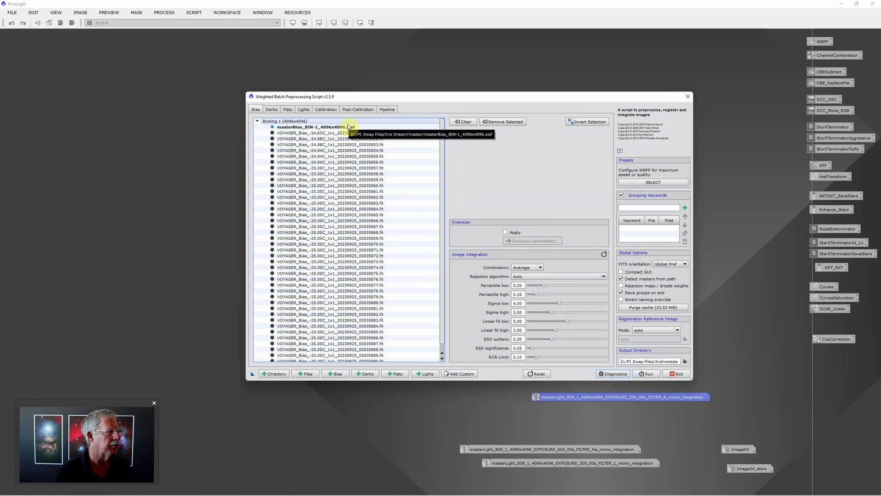
left_click(327, 110)
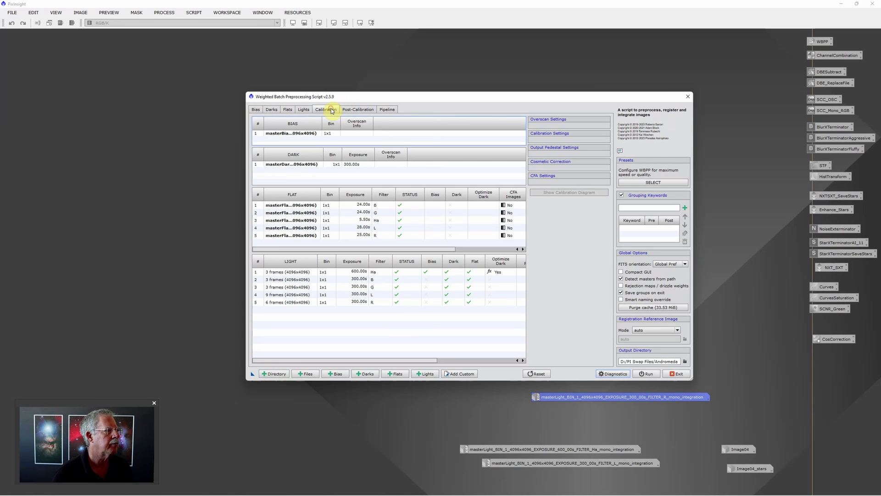
Step: Inspect the B, G and Ha light groups and apply a 300 DN pedestal to all lights
left_click(367, 280)
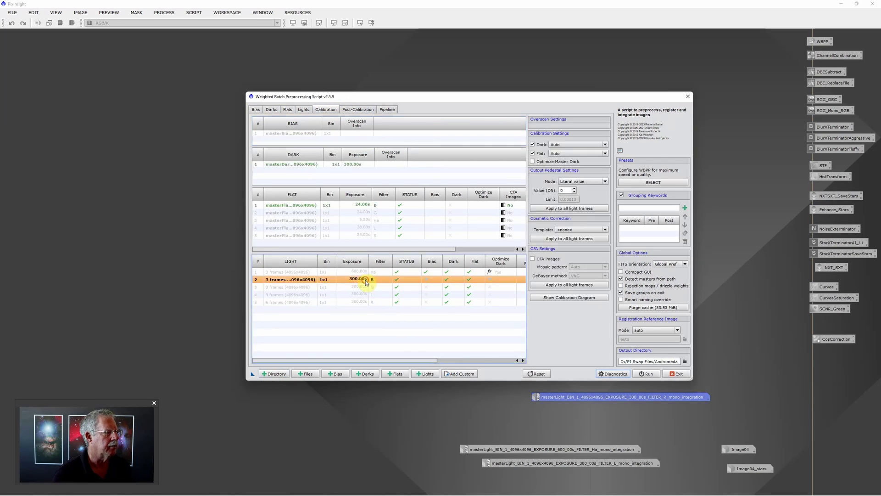
left_click(386, 287)
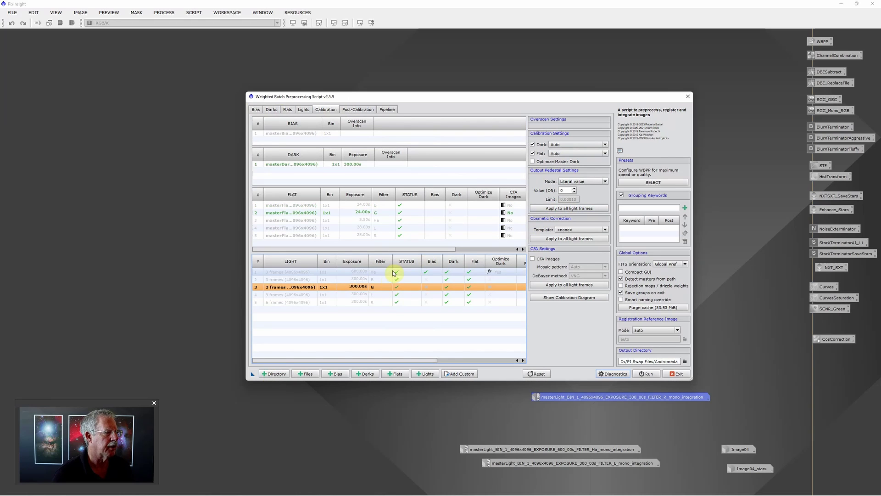
left_click(395, 271)
left_click(568, 190)
type("300")
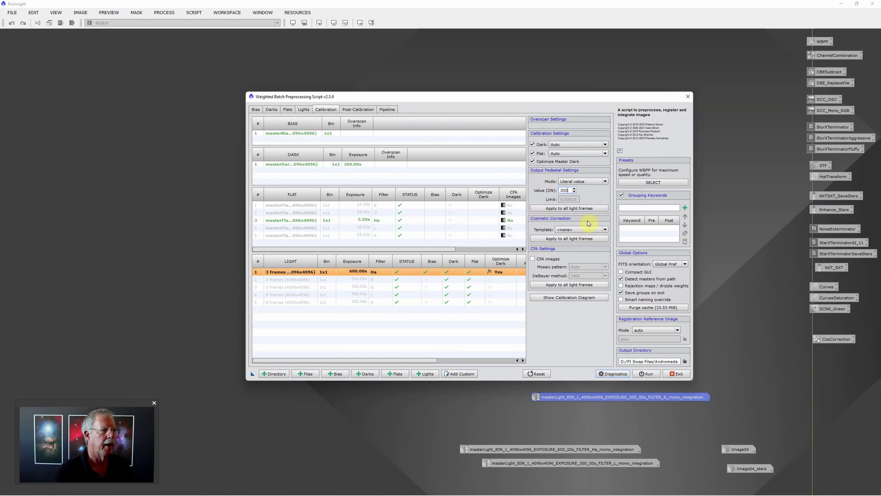
left_click(586, 211)
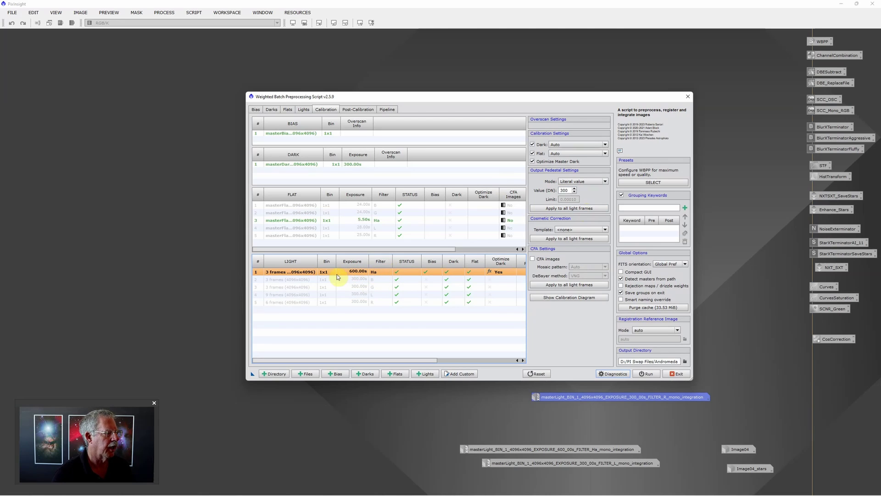
Step: Keep Optimize Master Dark enabled for the Ha group and recheck the lights and calibration views
left_click(533, 162)
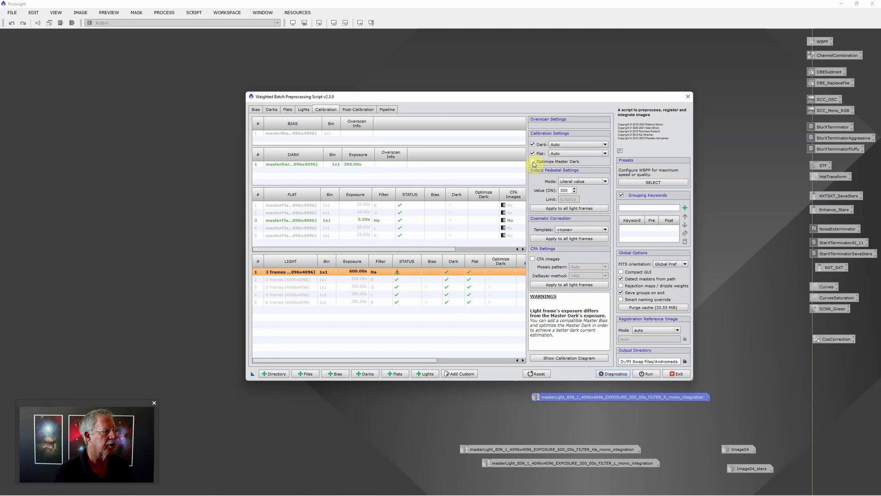
left_click(533, 161)
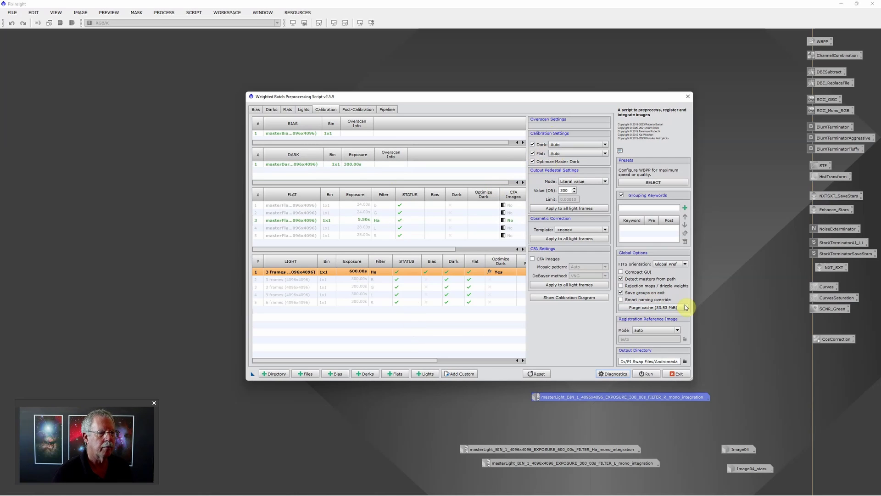
left_click(304, 109)
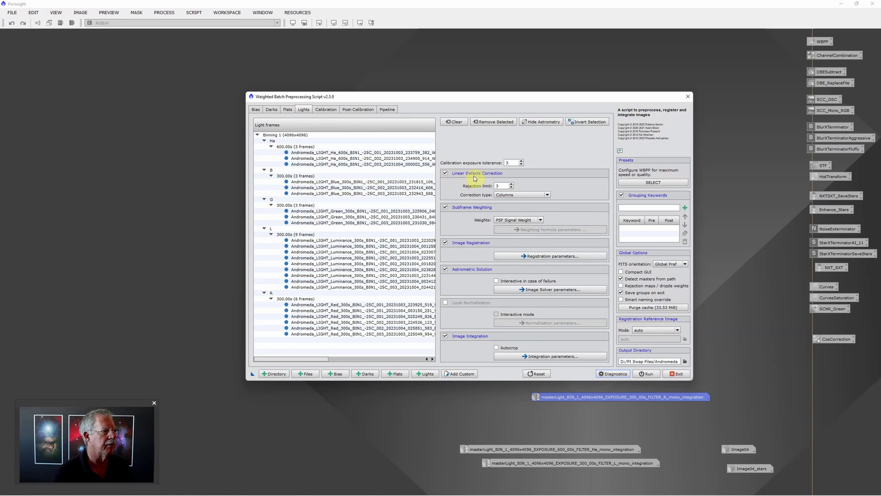
left_click(329, 110)
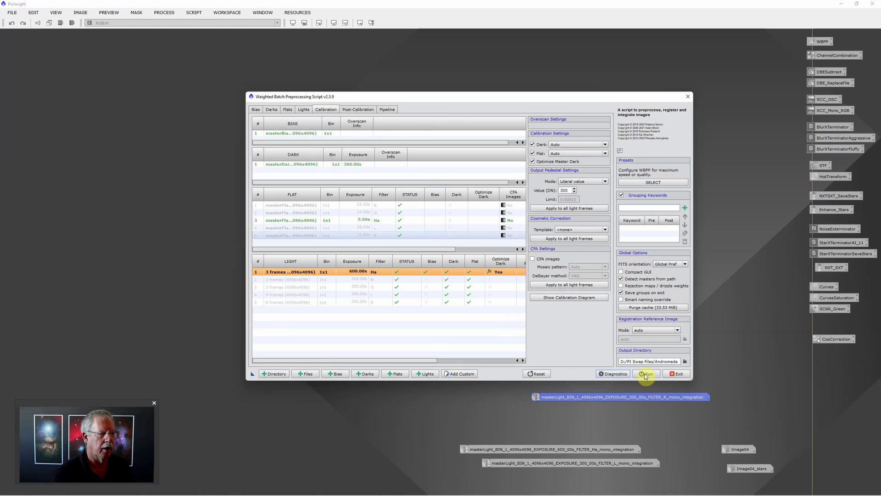
Step: Check the Post-Calibration registration reference and output directory, then close the WBPP script
left_click(364, 110)
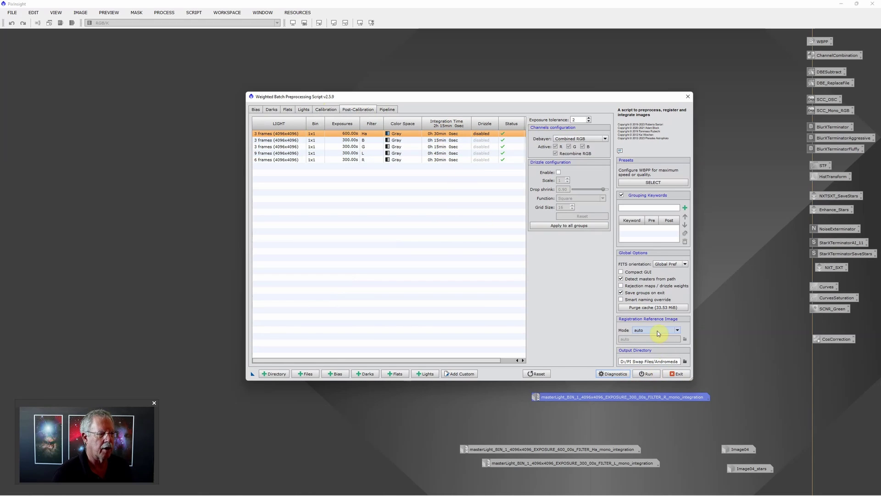
mouse_move(658, 332)
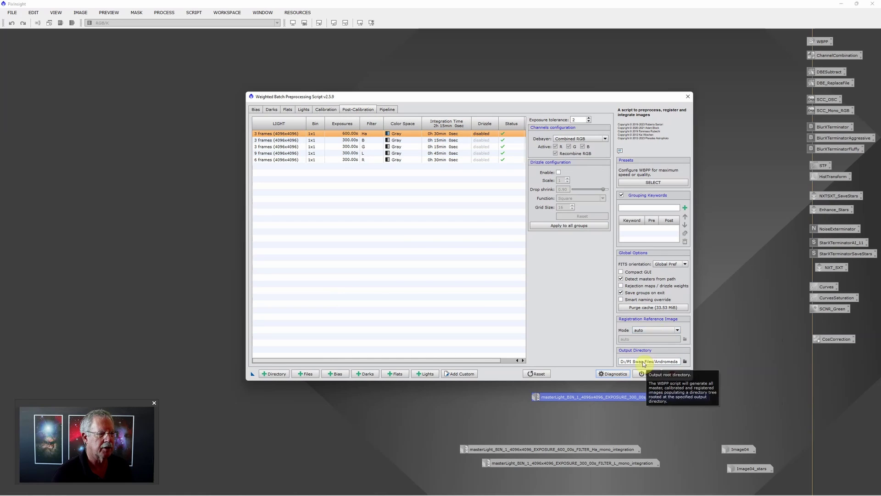
mouse_move(657, 363)
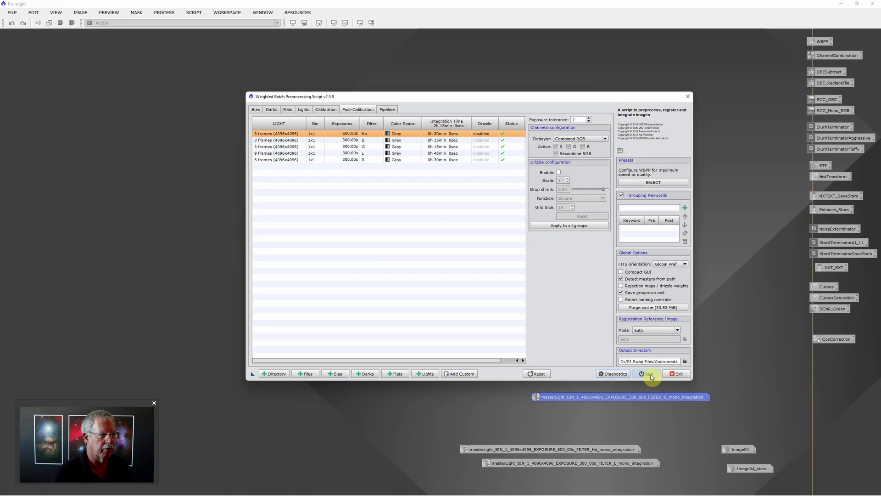
left_click(690, 96)
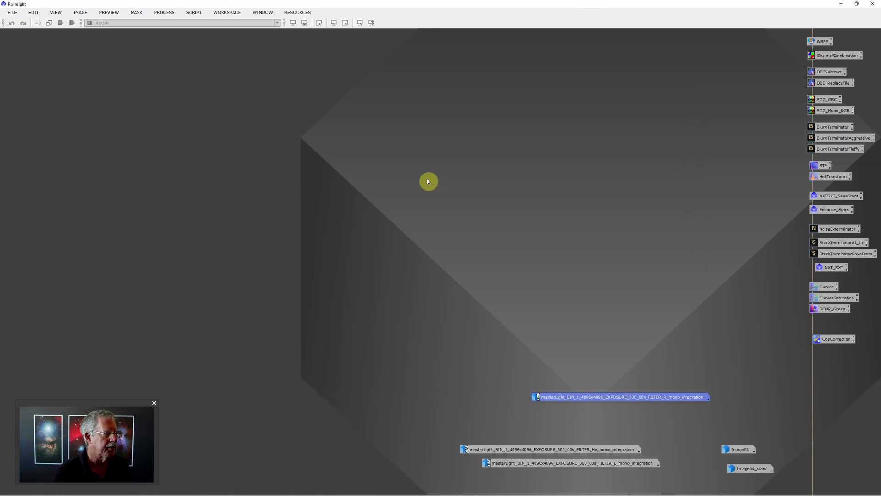
Step: Open the 300 s R, G and B master lights from the Andromeda master folder
key("ctrl+o")
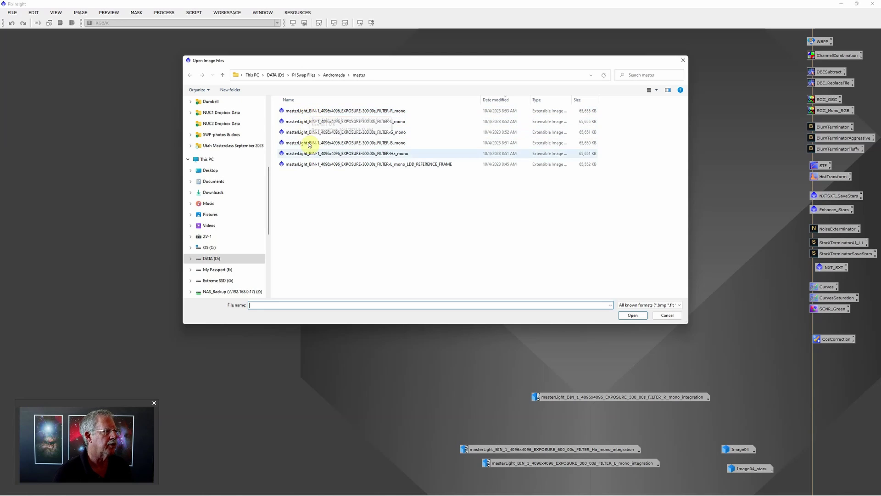
left_click(374, 112)
left_click(376, 122)
left_click(376, 143)
left_click(377, 165)
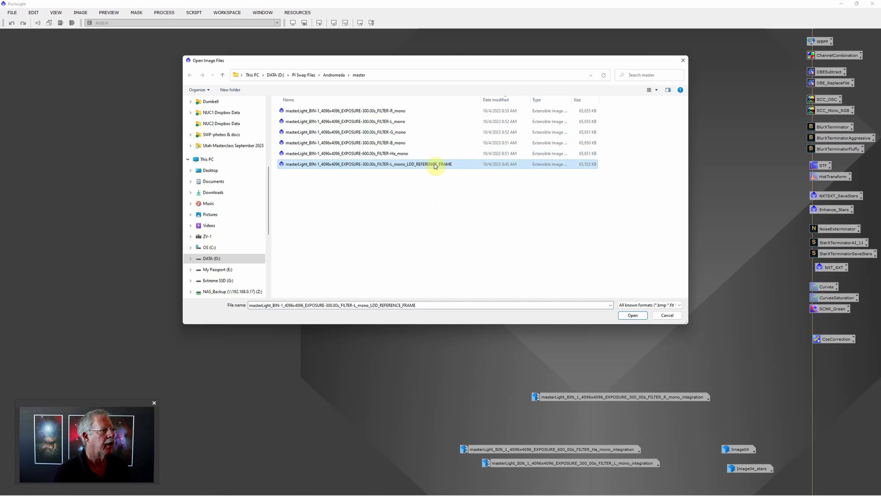
left_click(413, 114)
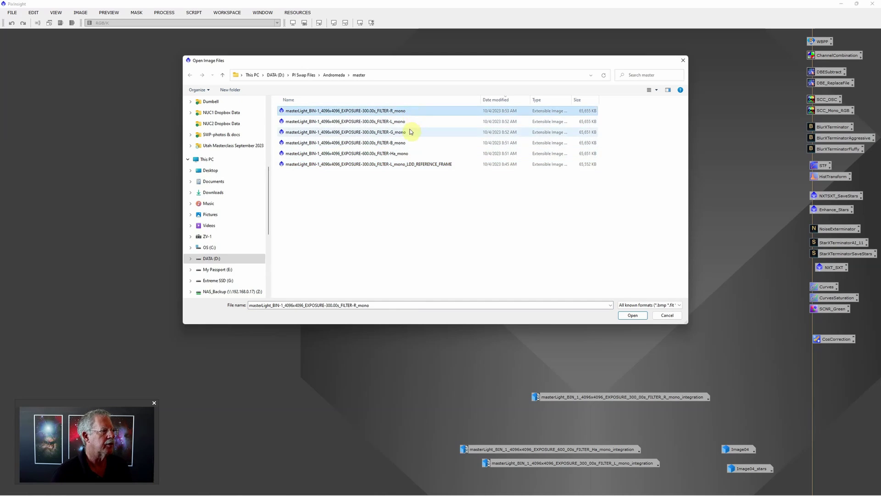
left_click(407, 132, "ctrl")
left_click(407, 143, "ctrl")
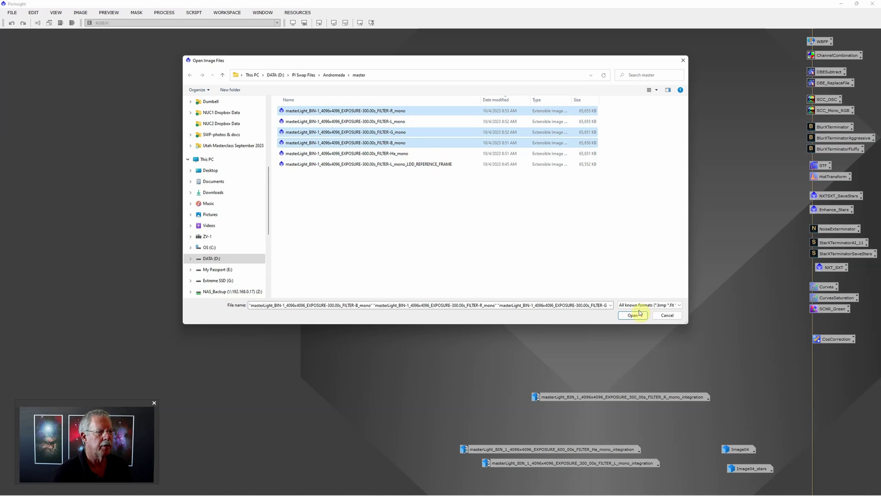
left_click(636, 315)
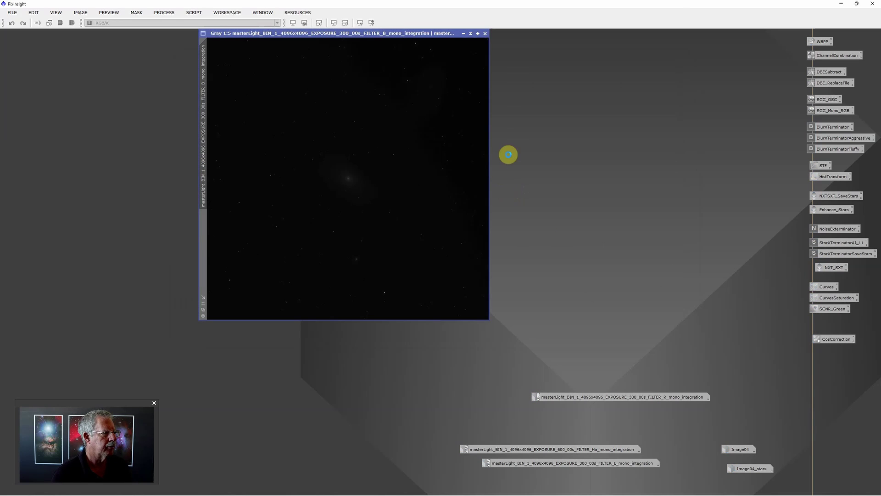
Step: Combine the R, G and B masters into one colour image with ChannelCombination
double_click(824, 54)
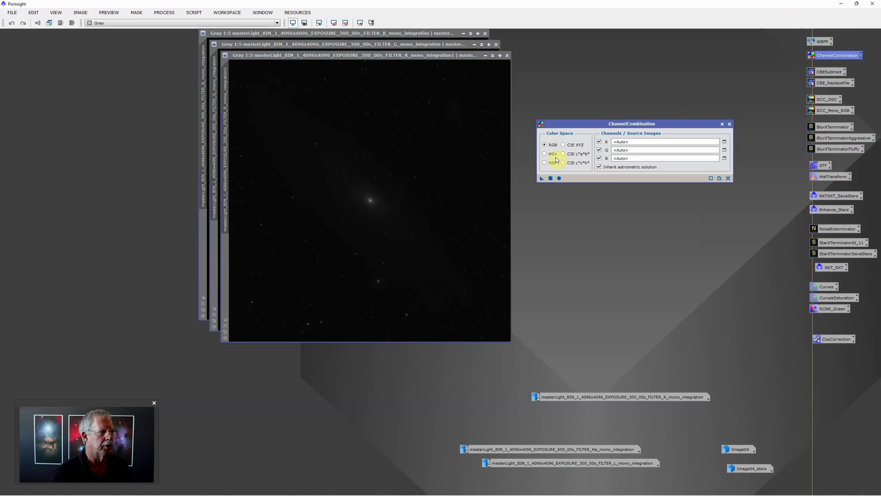
left_click_drag(229, 104, 631, 142)
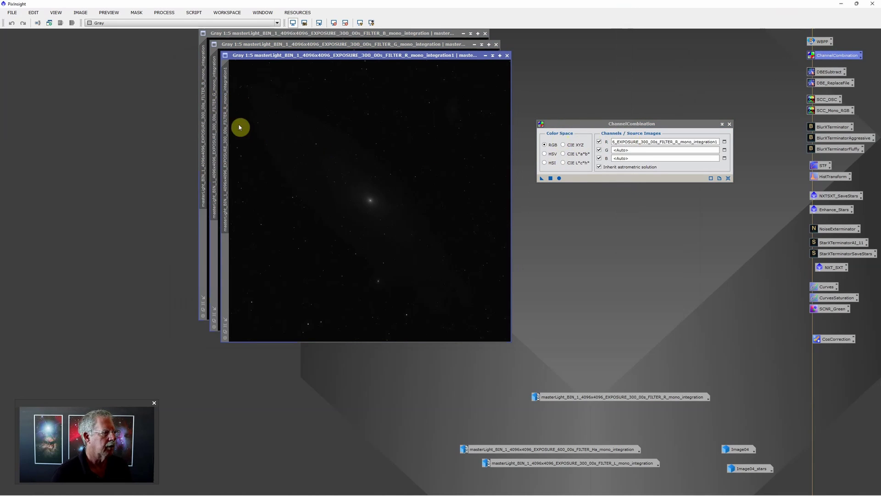
left_click_drag(215, 106, 636, 154)
left_click_drag(202, 109, 641, 158)
left_click(559, 179)
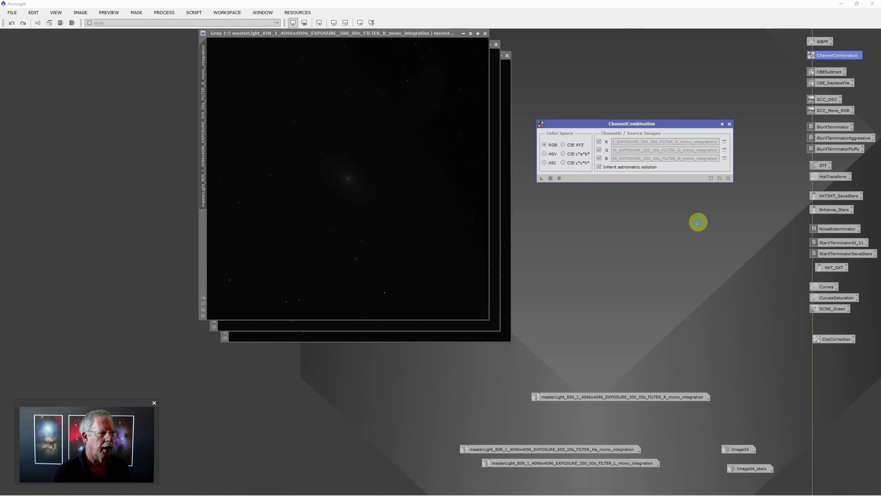
left_click(730, 125)
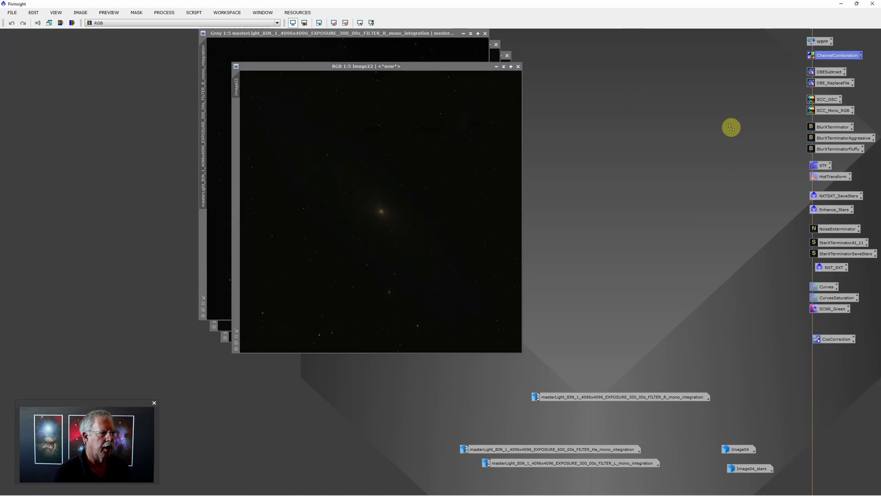
Step: Close the grayscale sources, auto-stretch the combined Image22, then close it
left_click(485, 33)
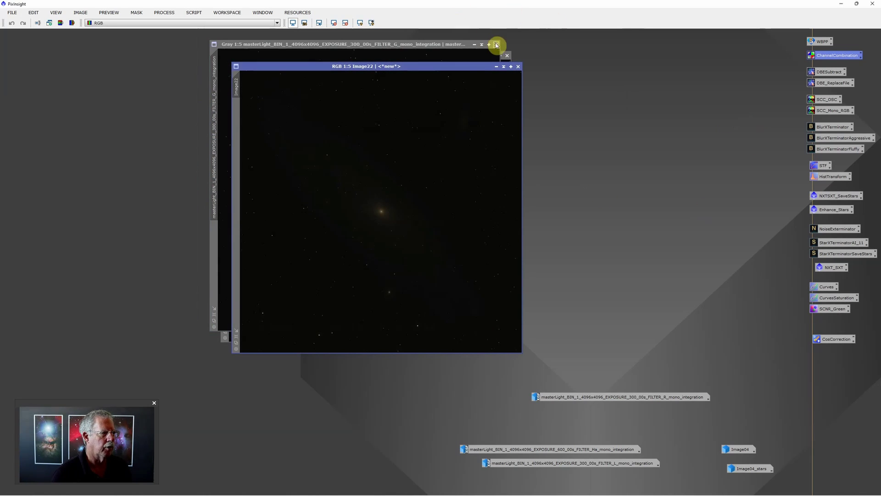
left_click(496, 44)
left_click(507, 55)
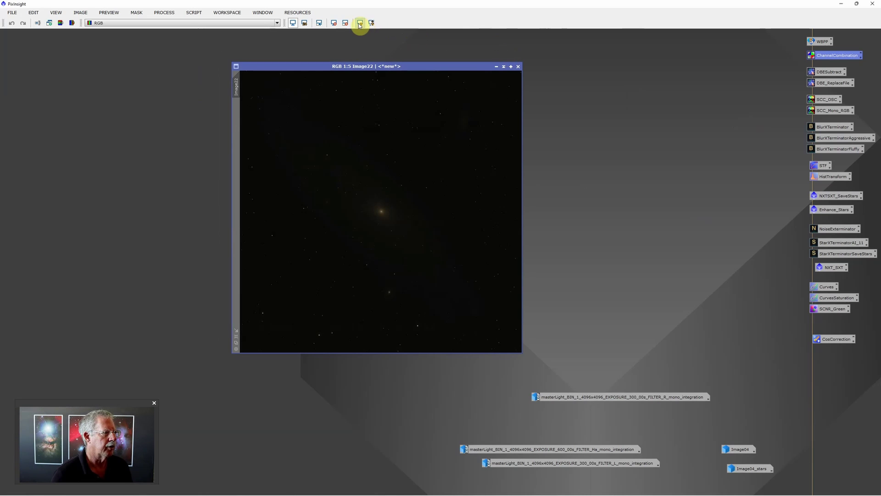
key("ctrl+a")
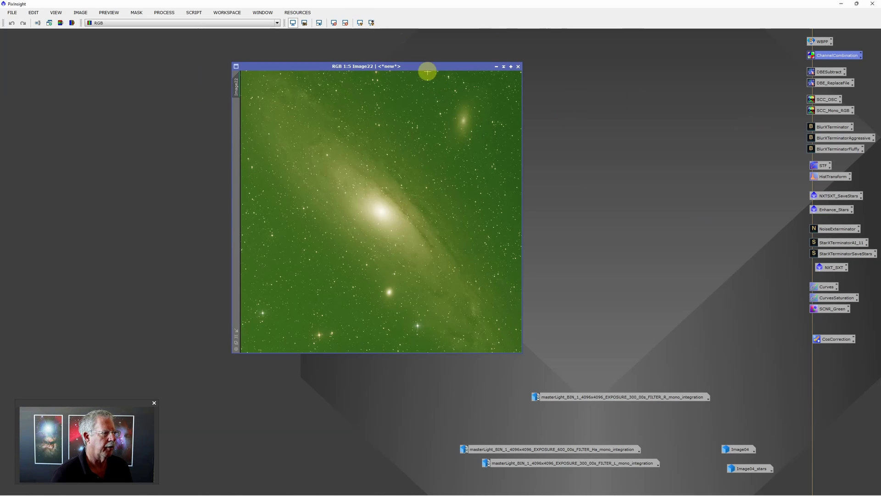
left_click_drag(428, 67, 424, 66)
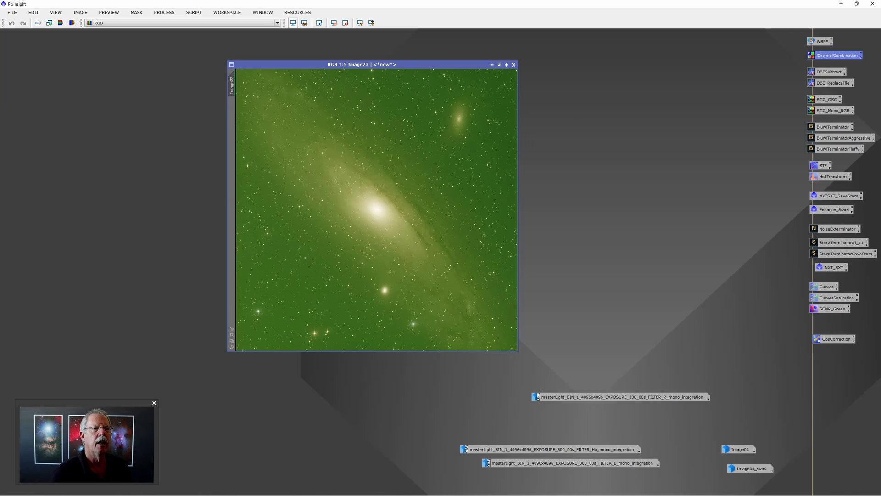
left_click(829, 111)
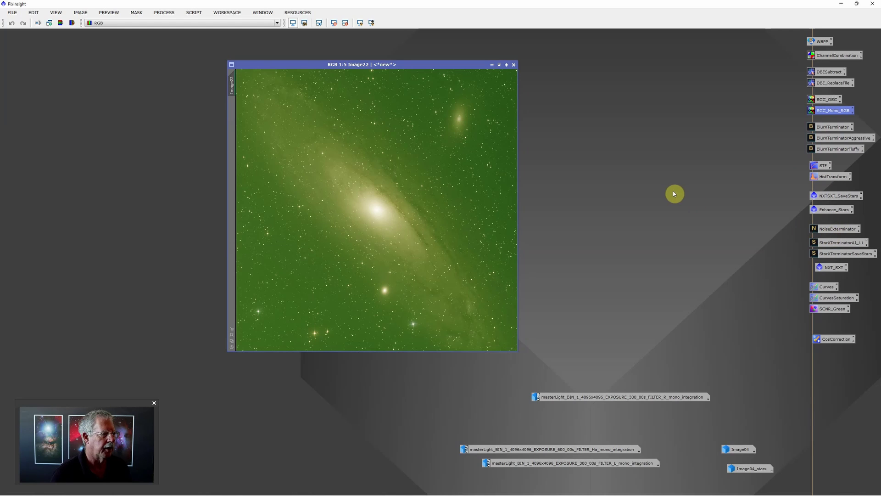
left_click(514, 65)
double_click(729, 450)
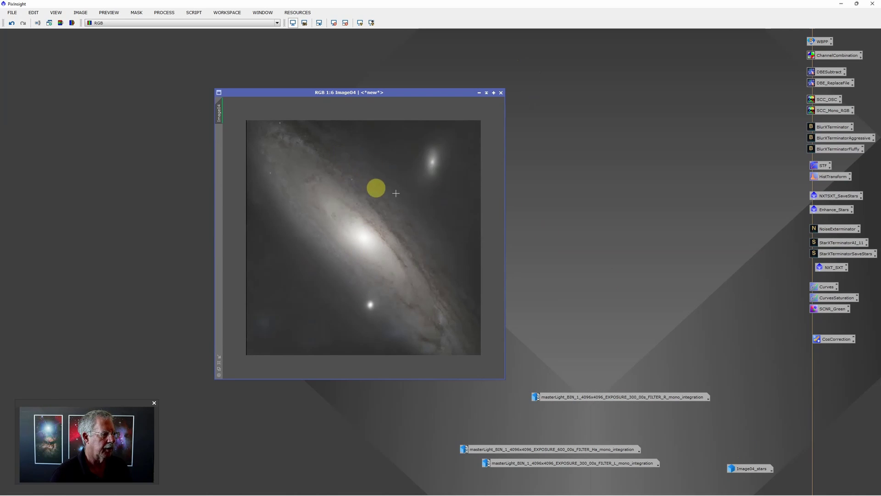
double_click(755, 469)
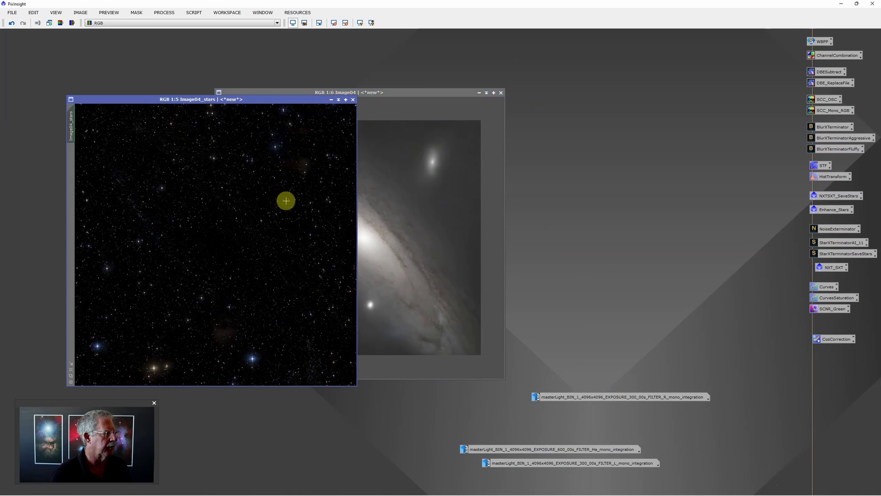
left_click(353, 100)
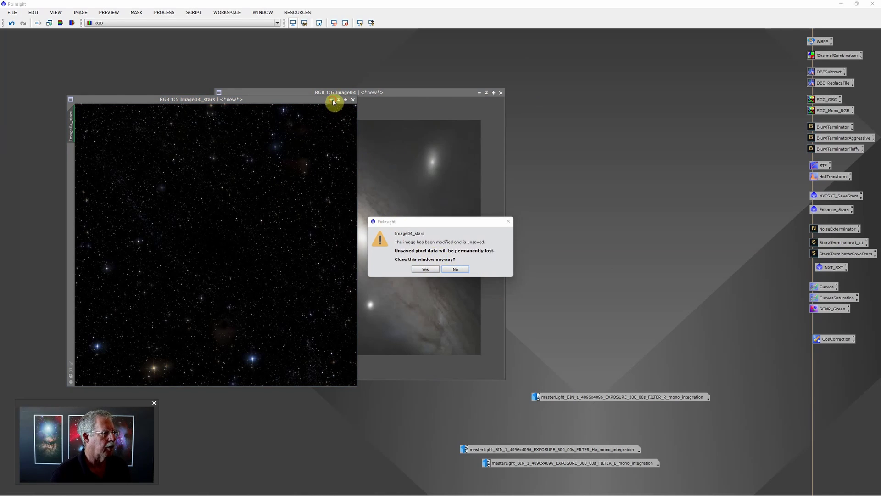
left_click(457, 269)
left_click(331, 100)
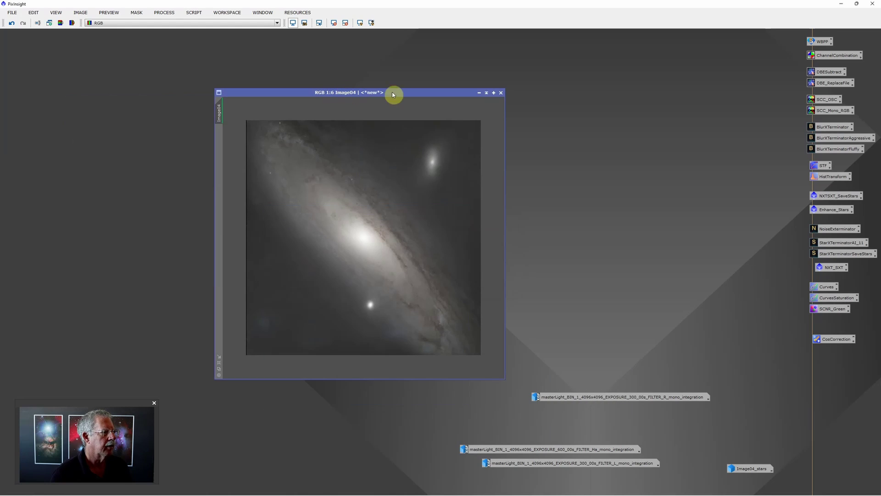
left_click(479, 94)
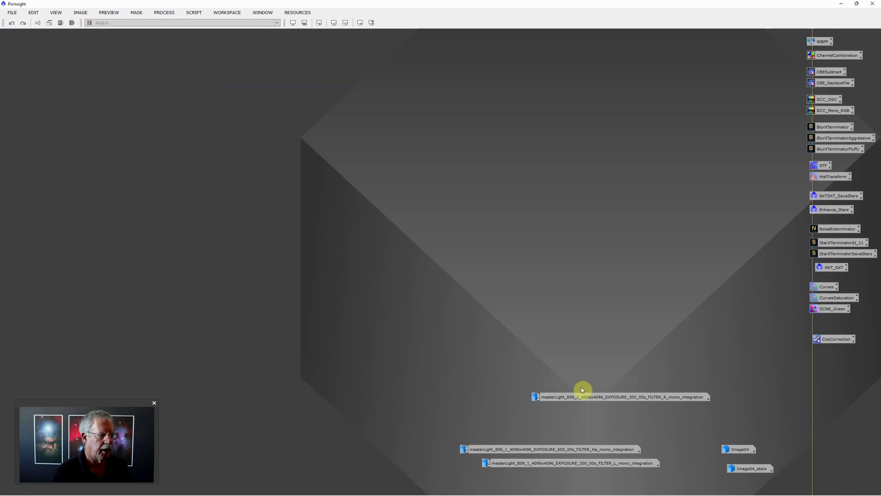
Step: Open the Ha and L master images, then inspect the colour Image04 and iconize it
double_click(589, 450)
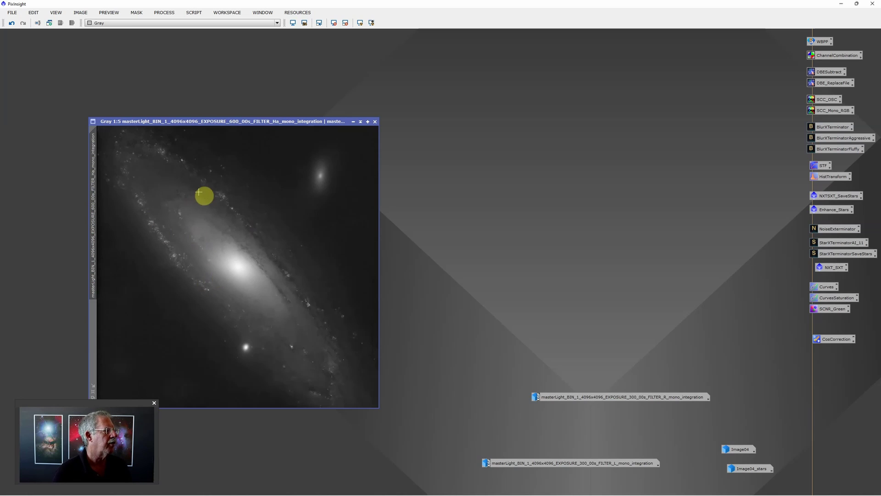
double_click(563, 462)
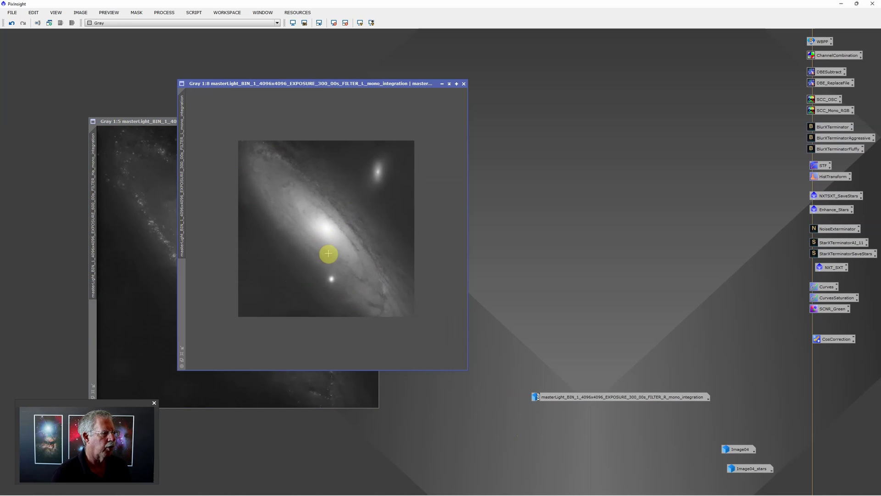
double_click(747, 451)
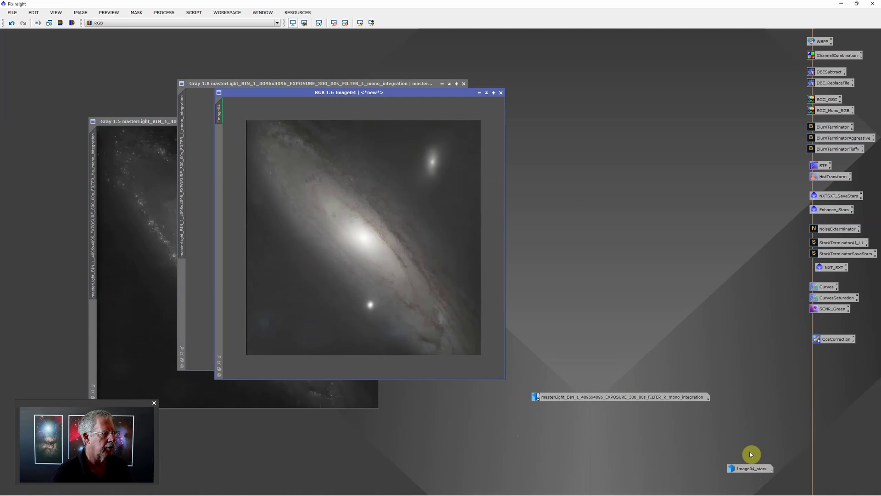
left_click(479, 93)
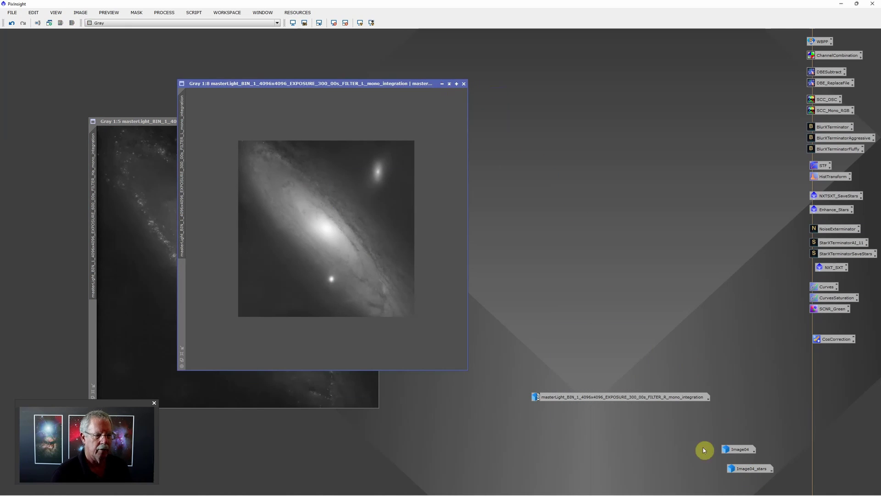
Step: Iconize the L image and place the restored R image beside the Ha image
left_click(442, 84)
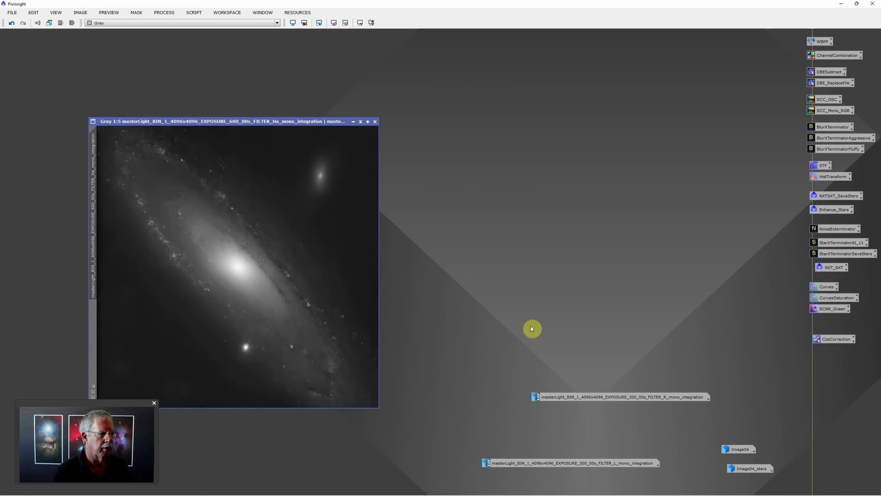
double_click(610, 399)
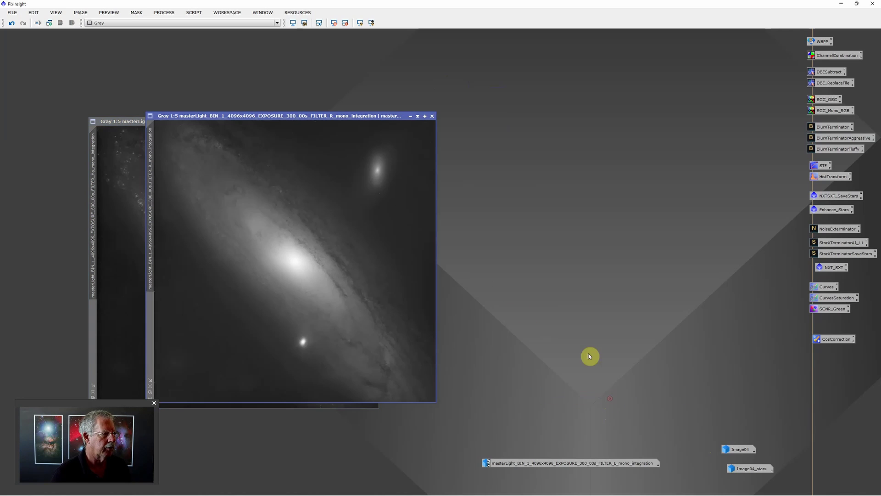
left_click_drag(306, 112, 503, 95)
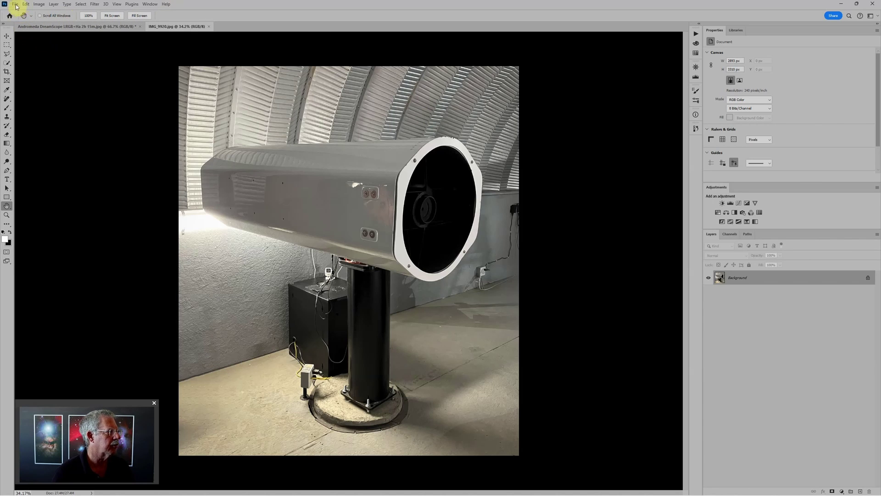
Step: Start Load Files into Stack and browse to D:/Astro/DreamScope Data/Andromeda
left_click(15, 5)
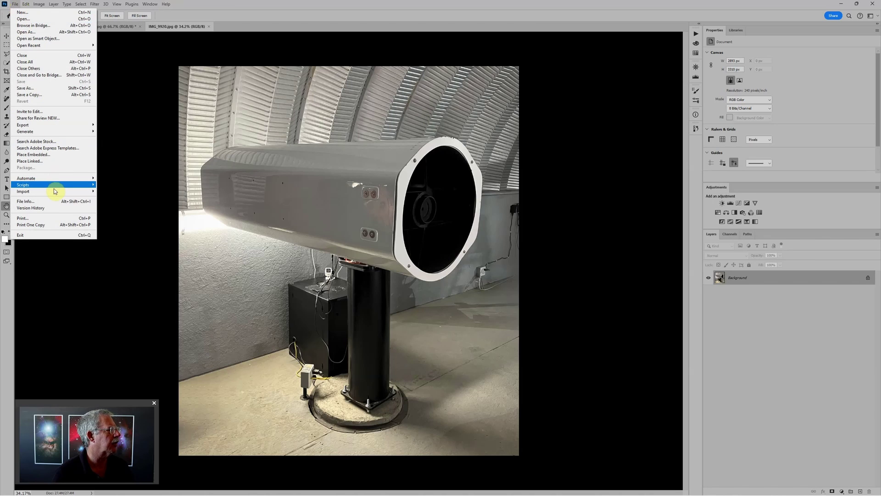
mouse_move(55, 186)
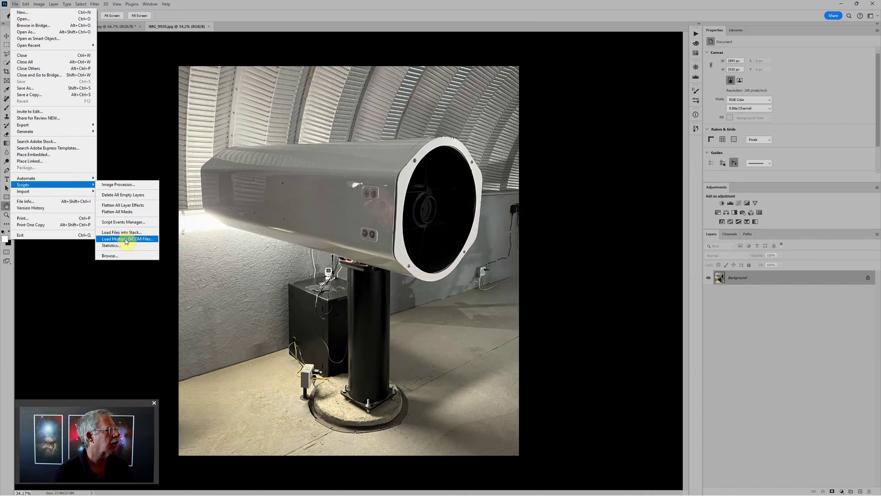
left_click(123, 232)
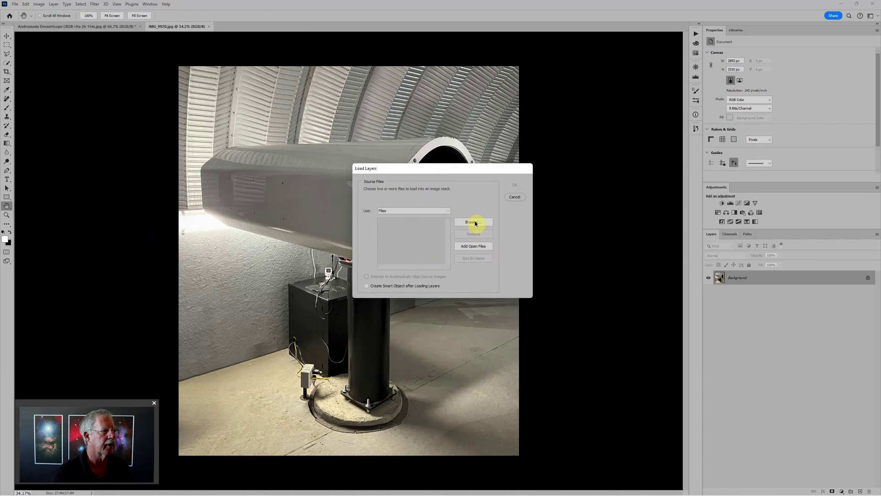
left_click(474, 223)
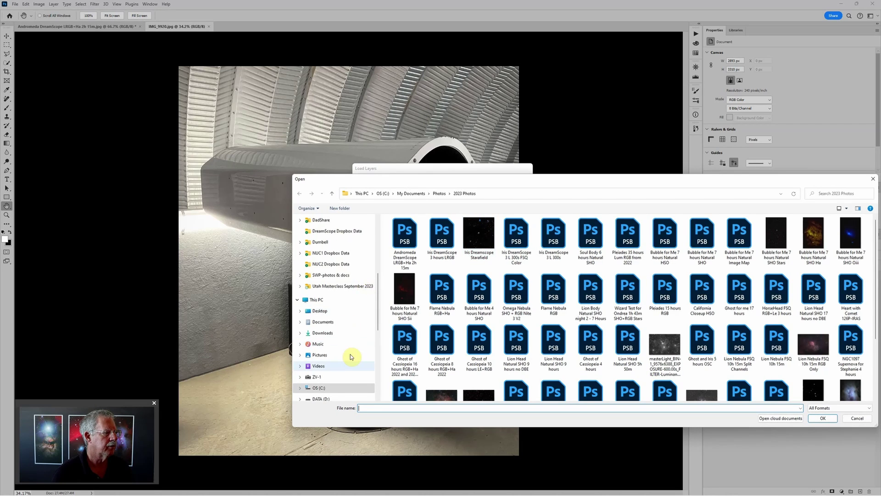
left_click(338, 364)
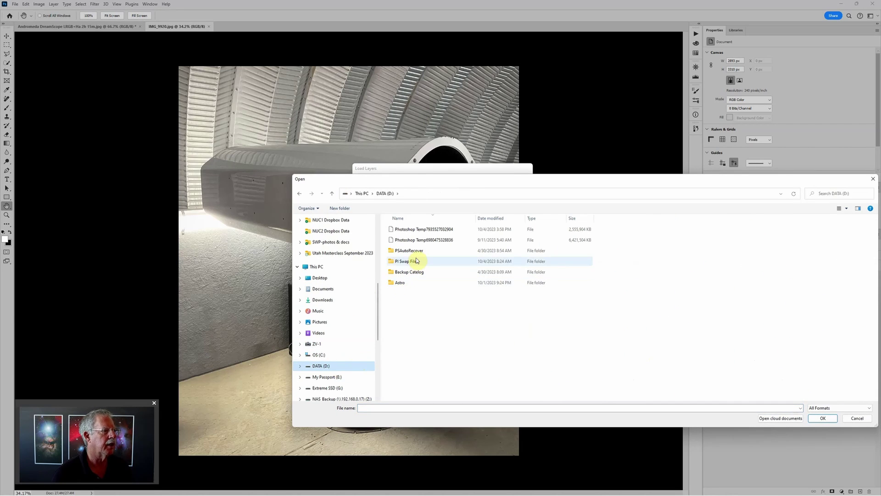
double_click(416, 283)
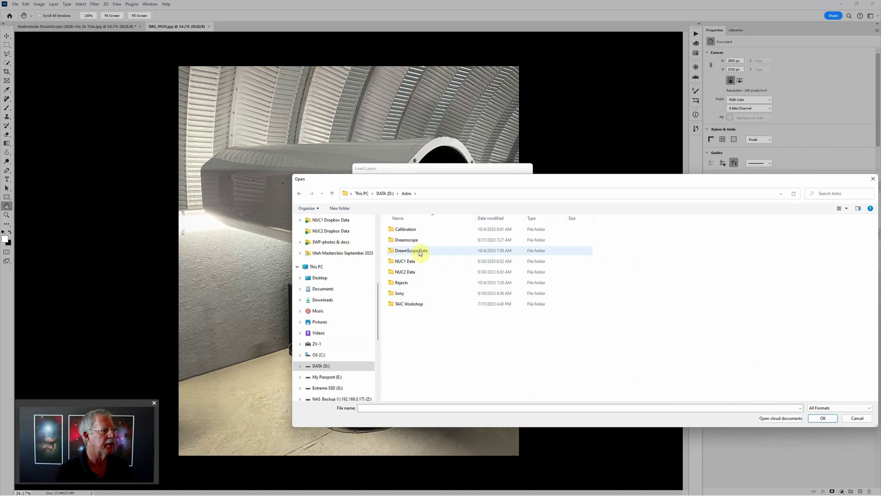
double_click(416, 250)
double_click(416, 230)
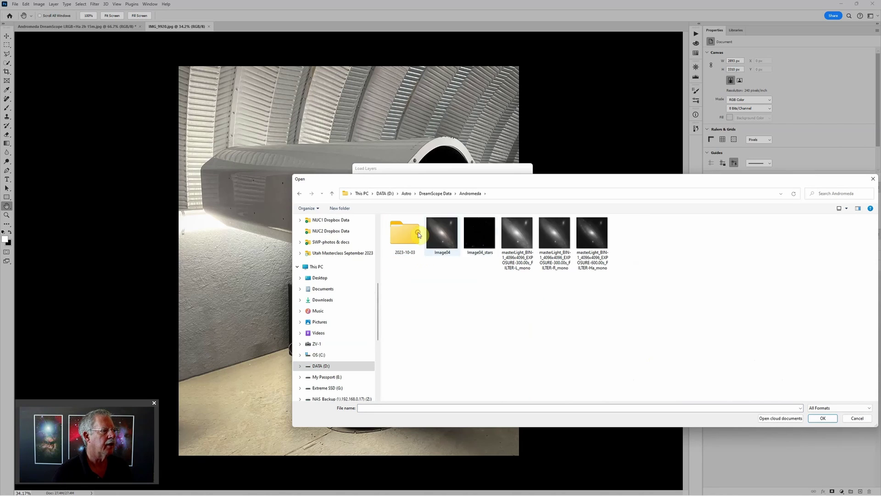
Step: Select the five files from Image04 to the Ha master and stack them into a new document
left_click(448, 237)
left_click(586, 240, "shift")
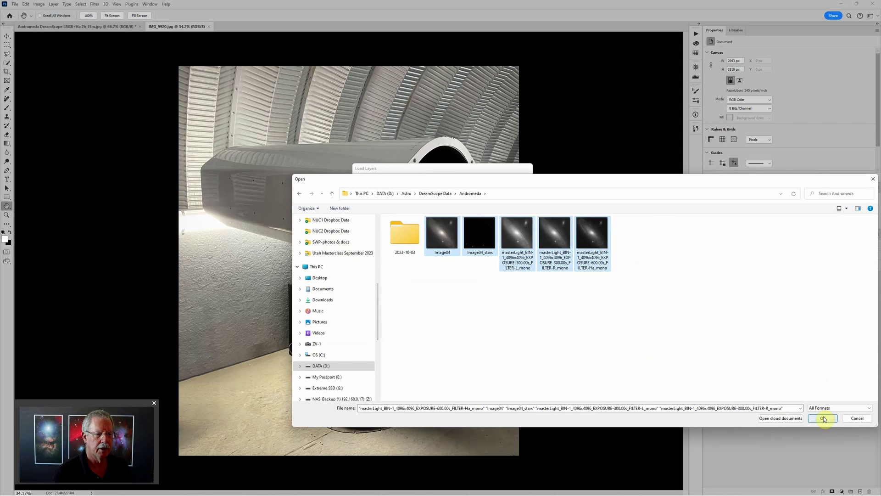
left_click(824, 418)
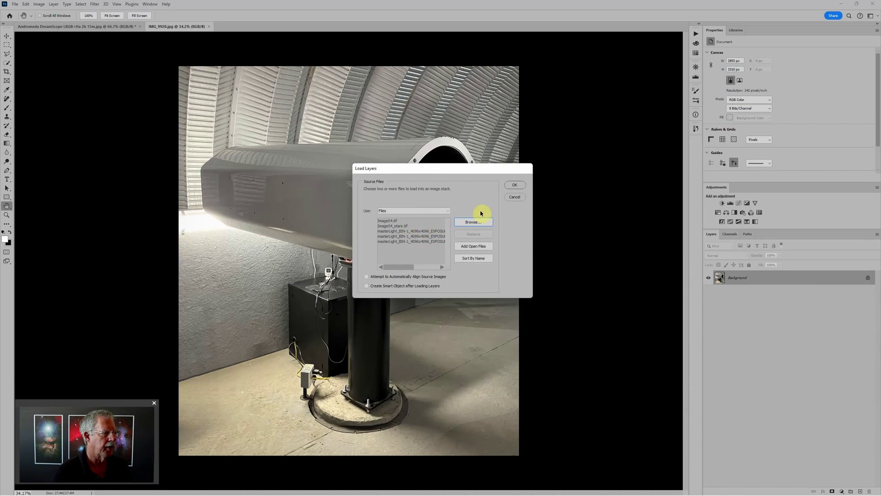
left_click(514, 188)
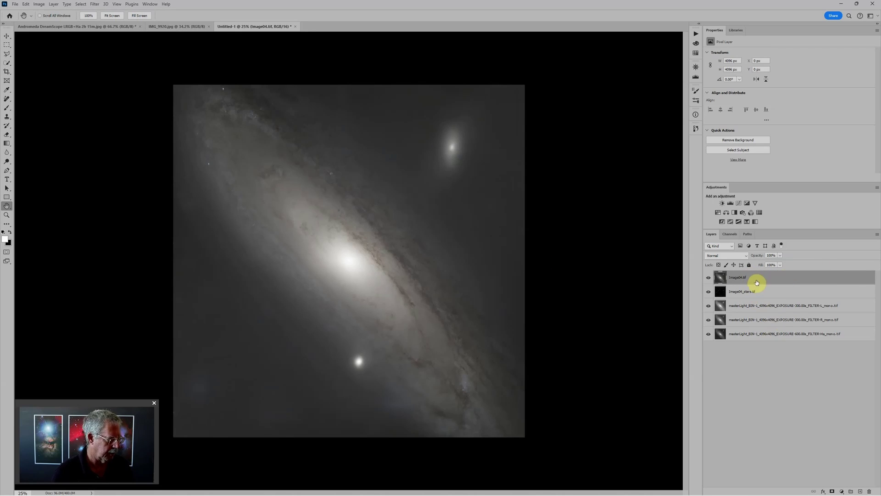
Step: Put the Image04.tif layer into a new layer group named RGB with Ctrl+G
key("ctrl+g")
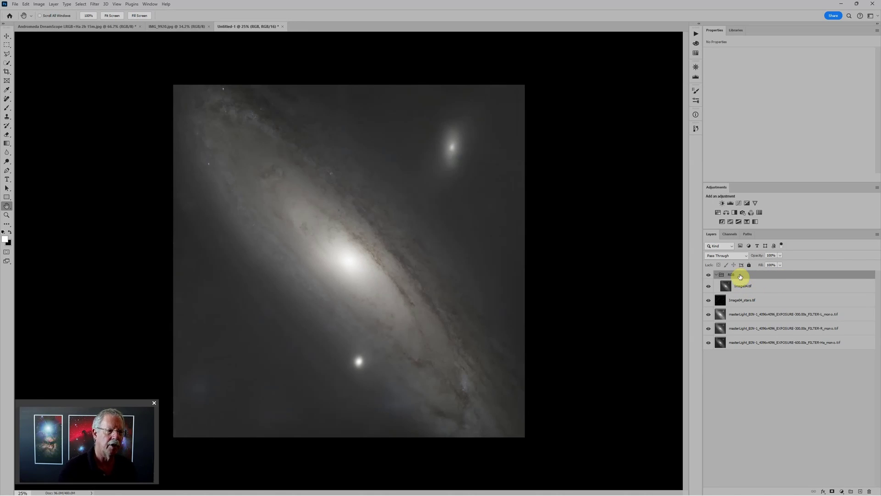
Step: Collapse and hide RGB, then group the stars layer into a hidden Star group above RGB
left_click(714, 275)
left_click(709, 275)
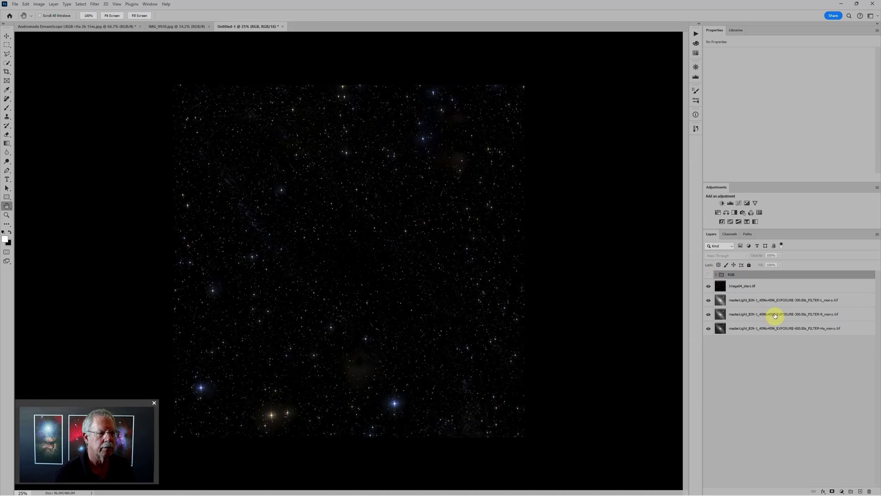
left_click(752, 286)
key("ctrl+g")
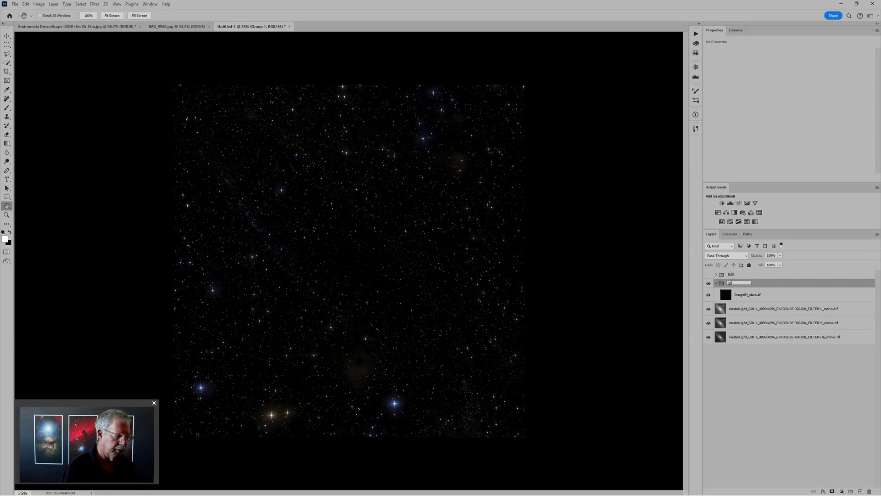
left_click(716, 284)
left_click(709, 284)
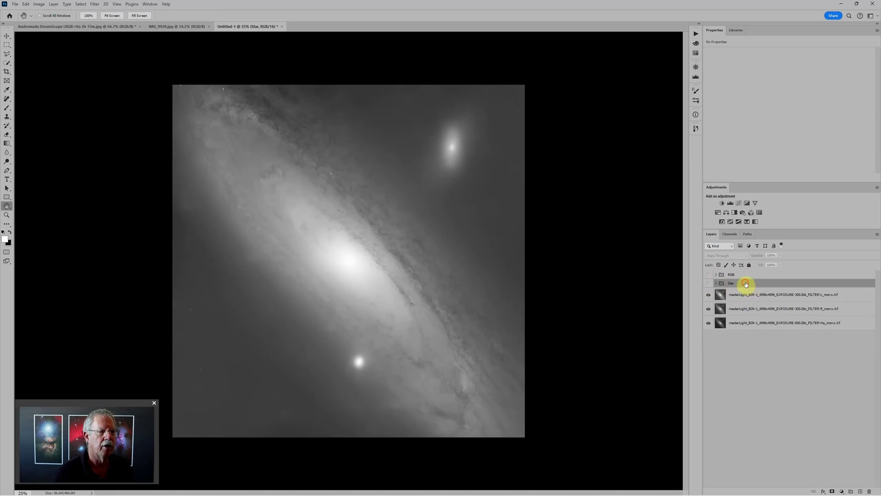
left_click_drag(746, 284, 745, 277)
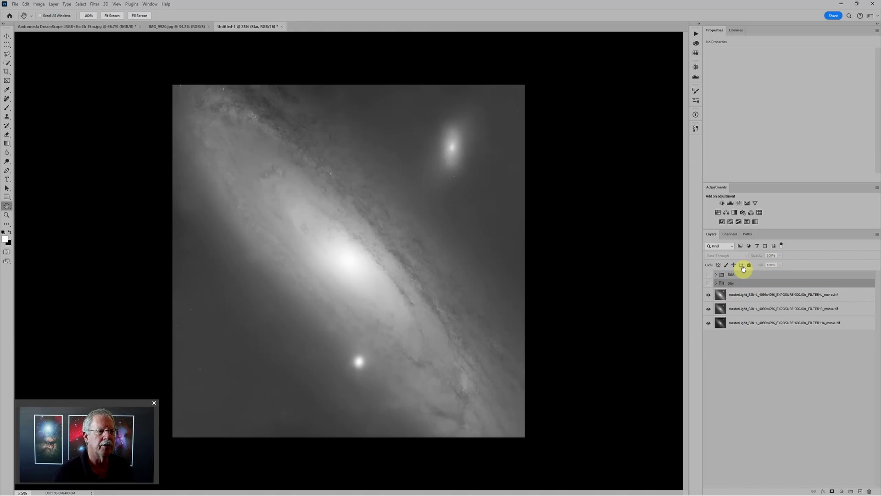
left_click_drag(743, 270, 740, 274)
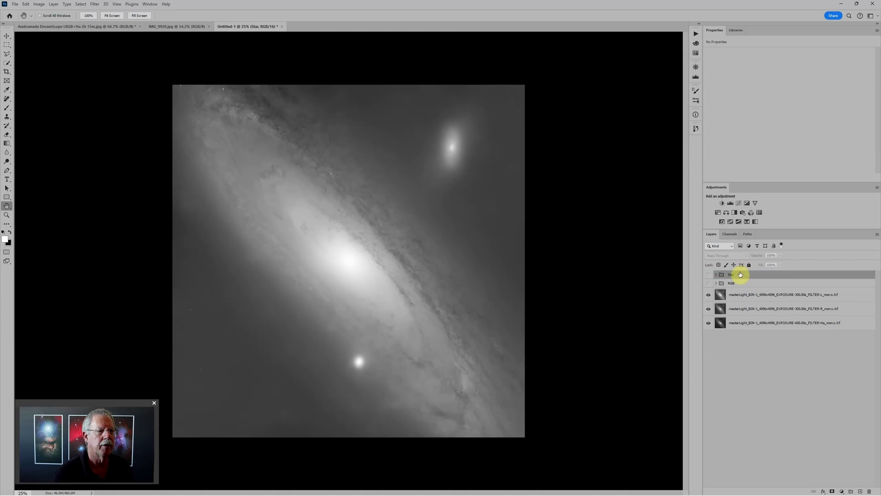
Step: Group the L layer into a collapsed, hidden group named Lum
left_click(745, 284)
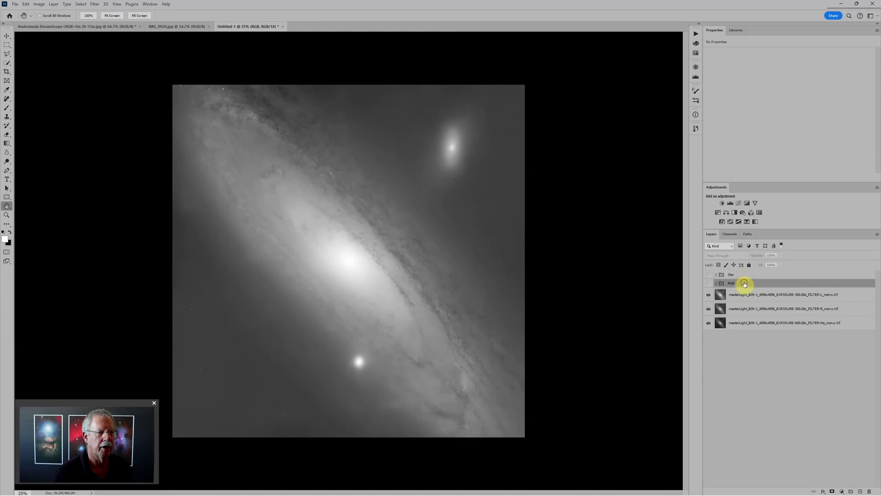
left_click(742, 293)
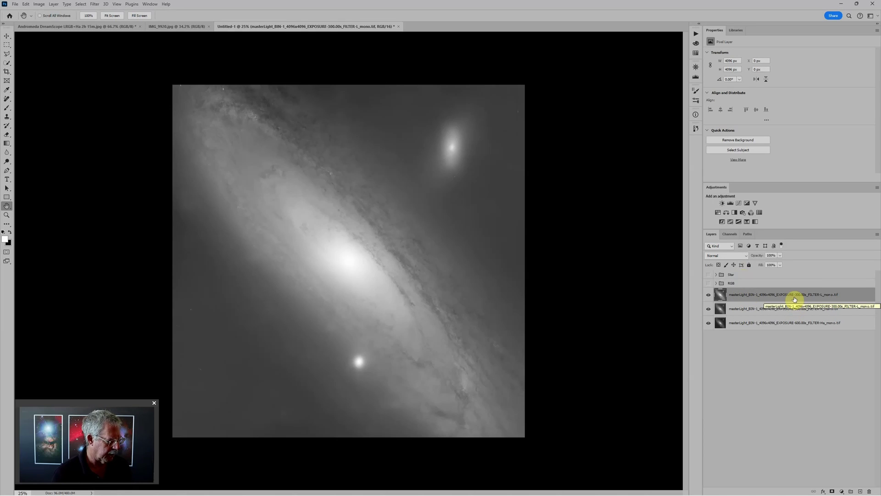
key("ctrl+g")
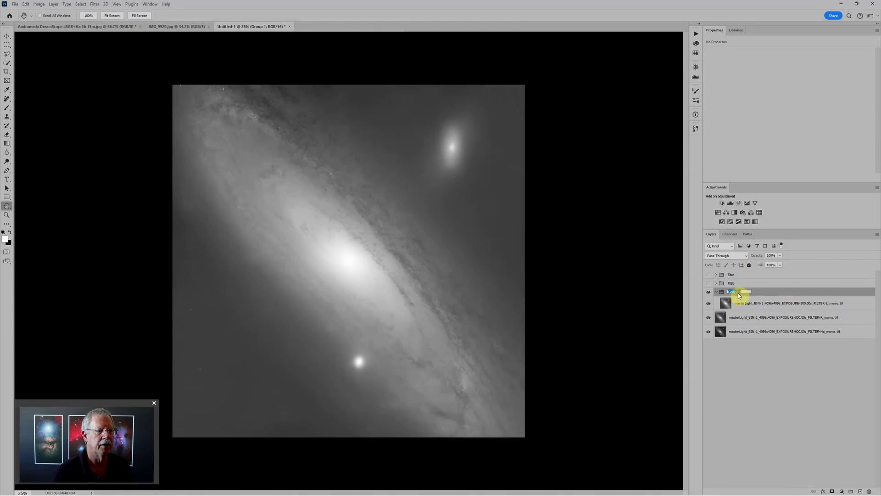
type("Lum")
key("Return")
left_click(716, 292)
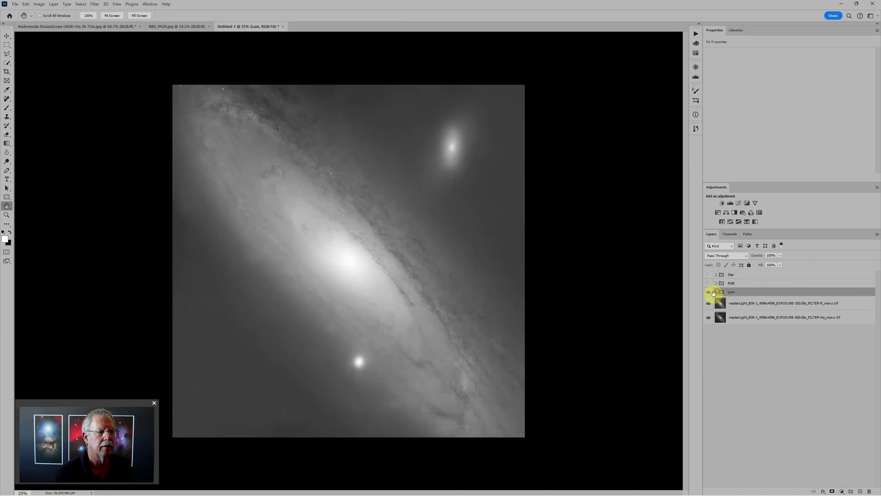
left_click(709, 292)
left_click(753, 304)
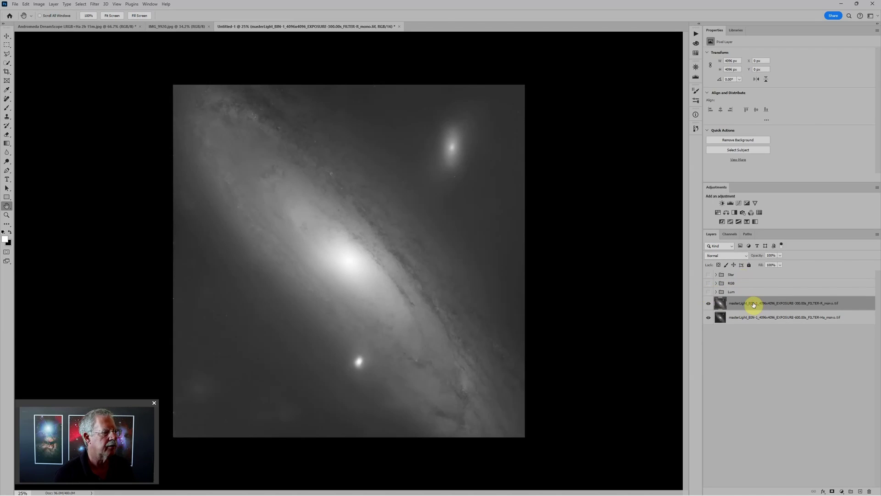
Step: Group the R and Ha master layers together into a new group named Ha
left_click(787, 315)
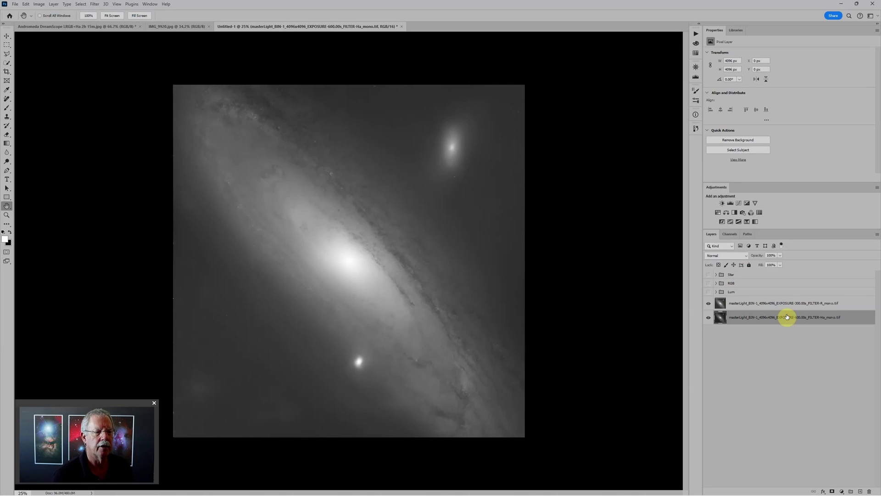
left_click(766, 304)
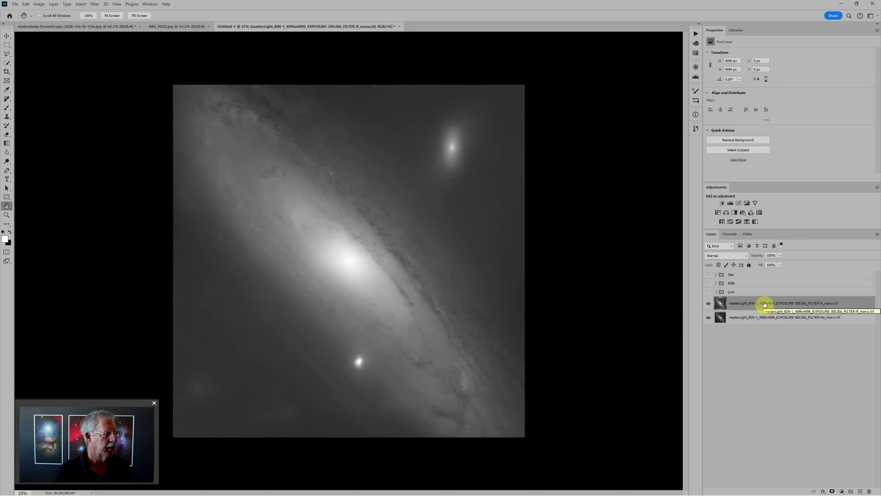
left_click(768, 316, "shift")
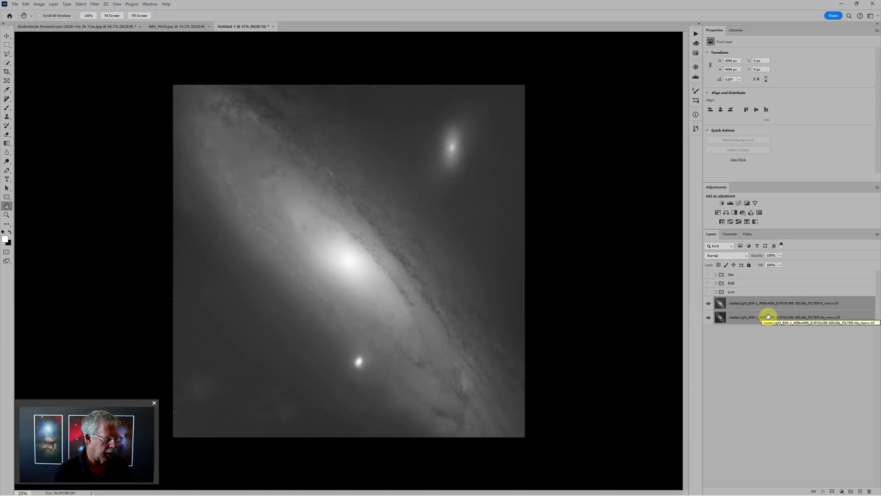
key("ctrl+g")
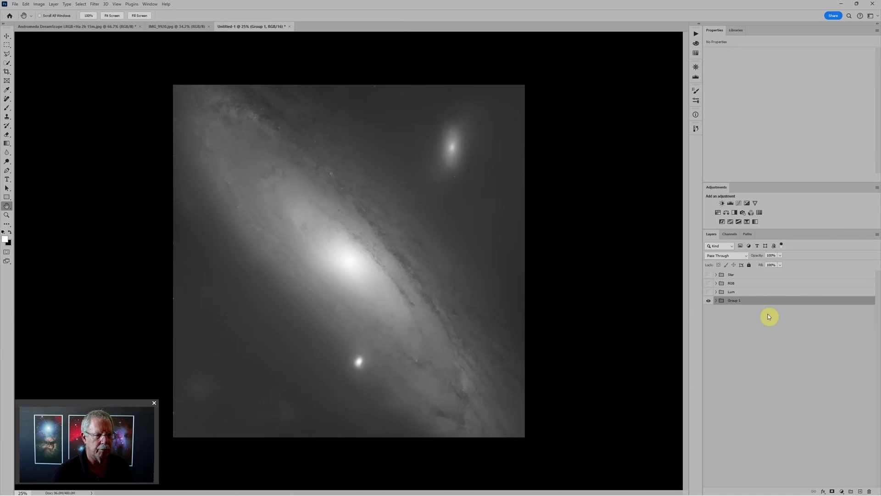
double_click(735, 301)
key("Return")
Step: Expand the Ha group and toggle the R layer off and on to view Ha beneath
left_click(716, 301)
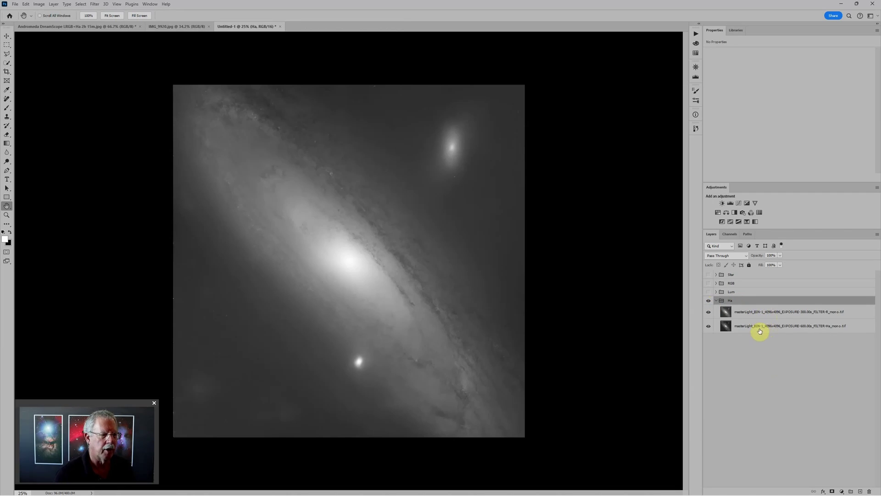
left_click(759, 313)
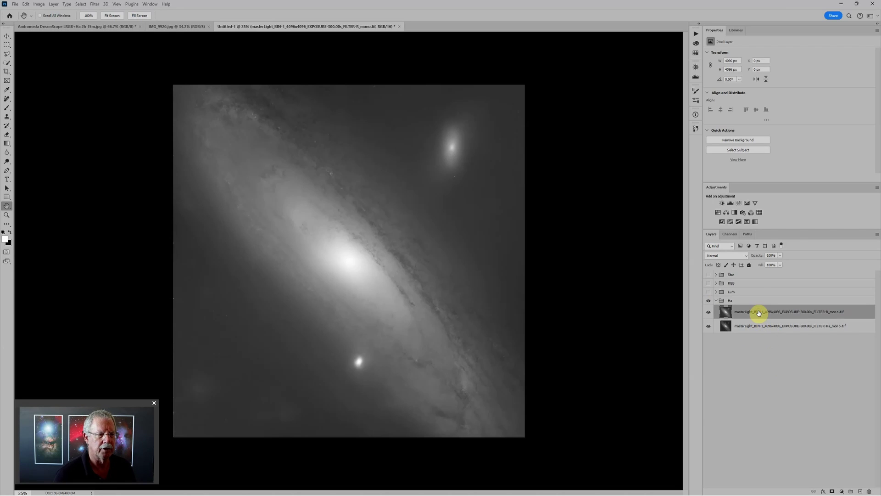
left_click(709, 313)
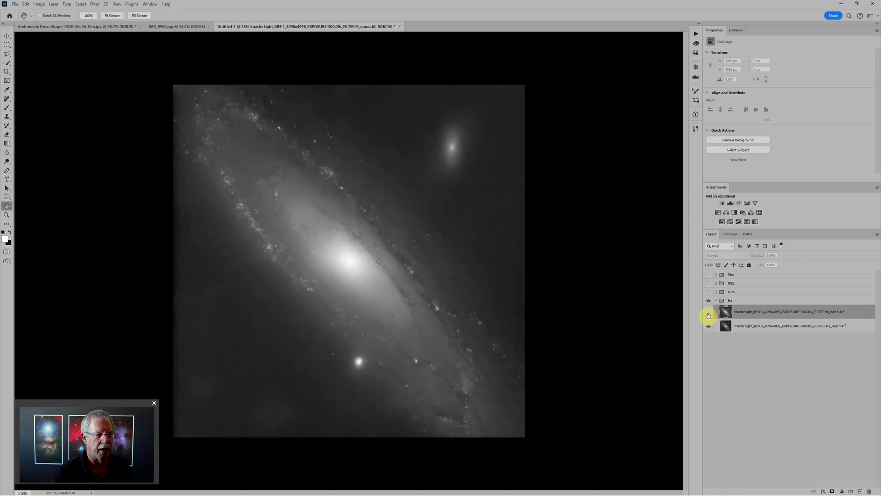
left_click(709, 313)
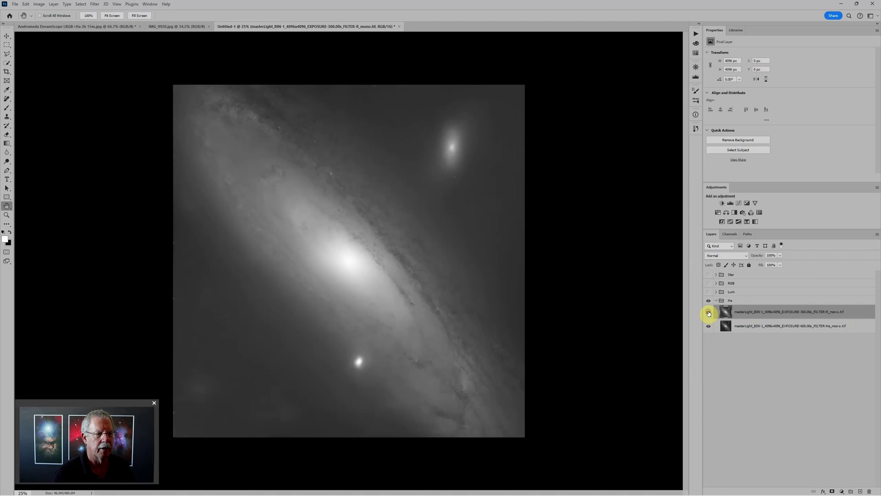
Step: Set the R layer to Subtract blending over Ha and add a Levels adjustment above it
left_click(747, 256)
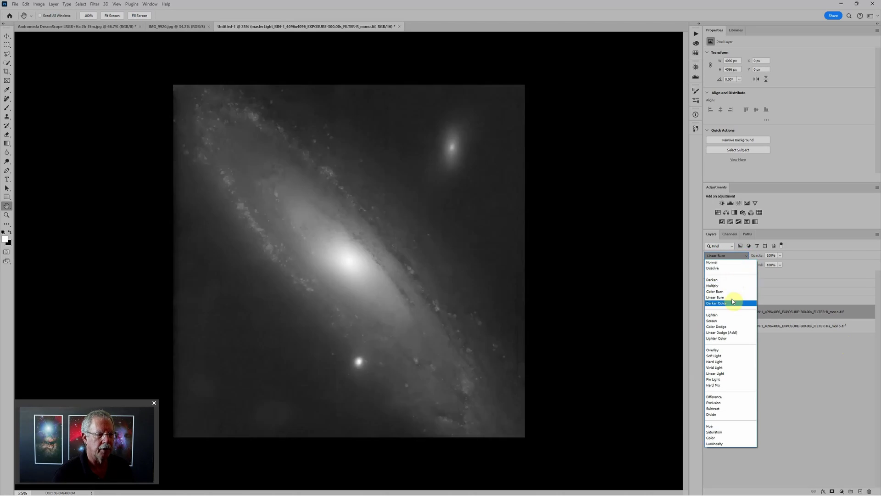
left_click(725, 410)
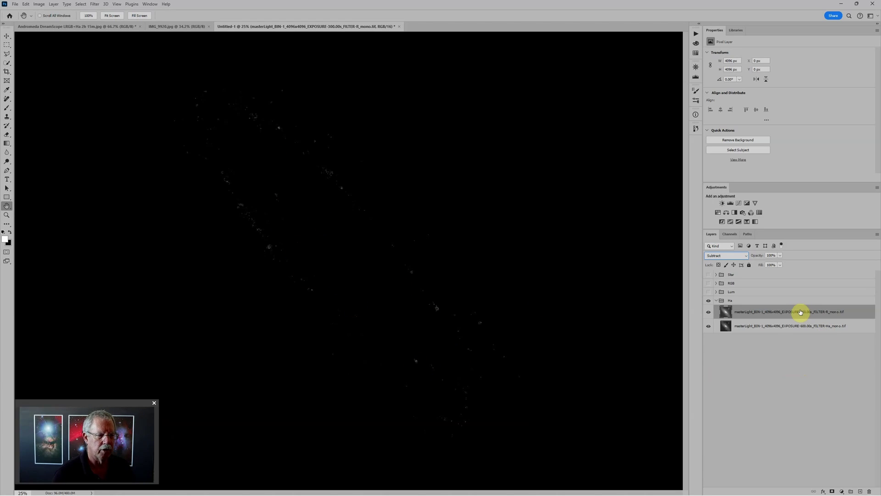
left_click(730, 203)
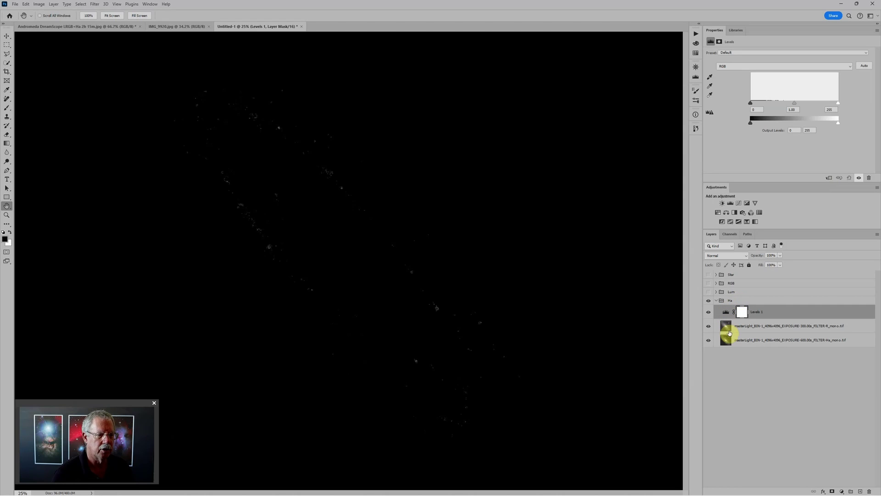
Step: Clip Levels 1 to the R layer and tune it to output black 10, midtone gamma 0.87
left_click(829, 179)
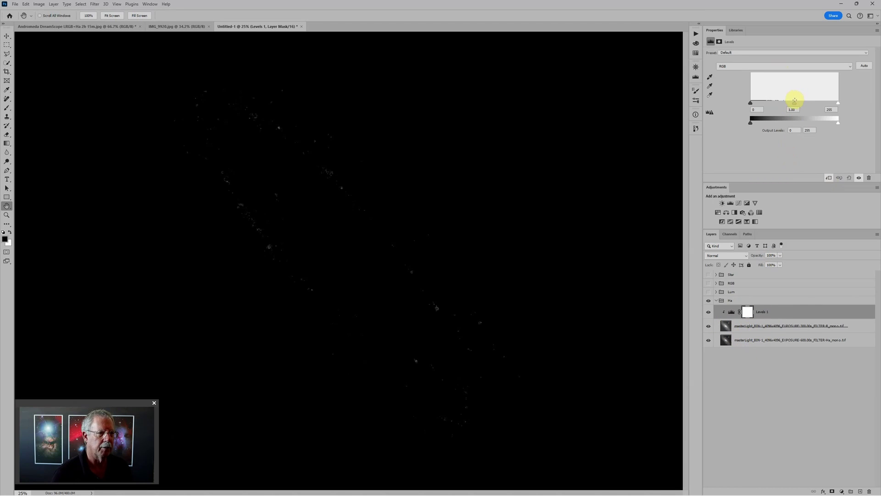
left_click_drag(795, 104, 810, 102)
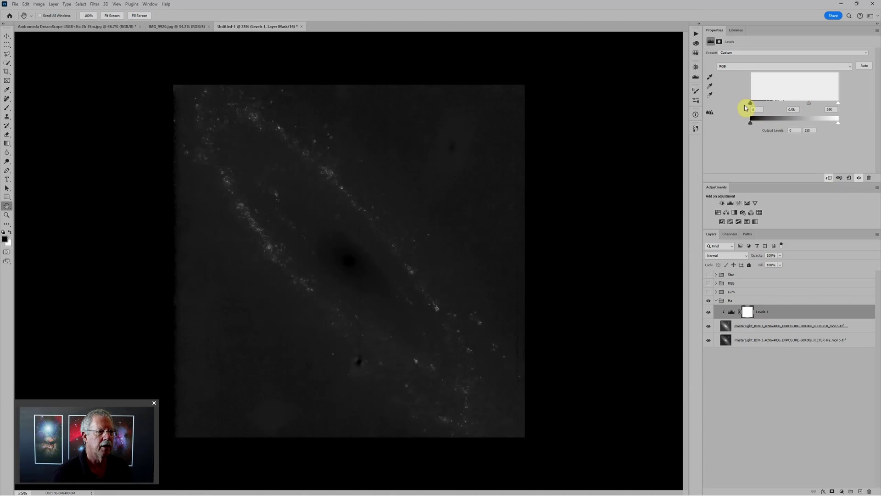
left_click_drag(755, 104, 750, 103)
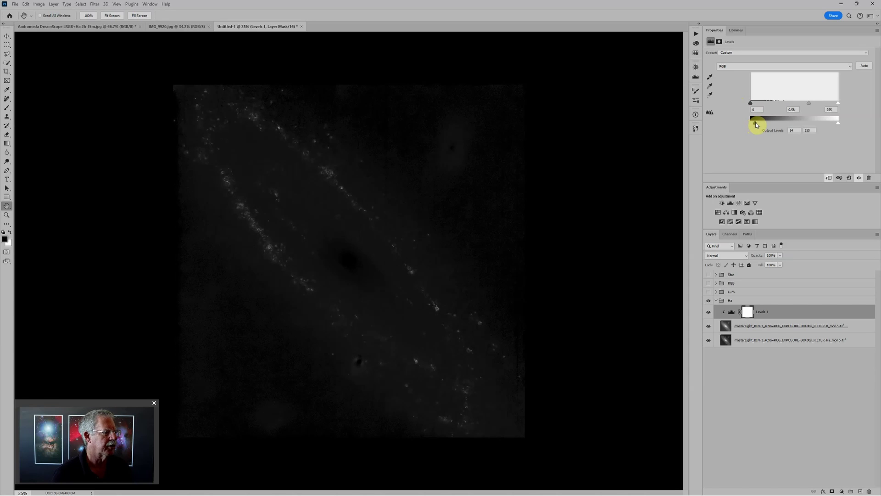
left_click_drag(808, 103, 811, 105)
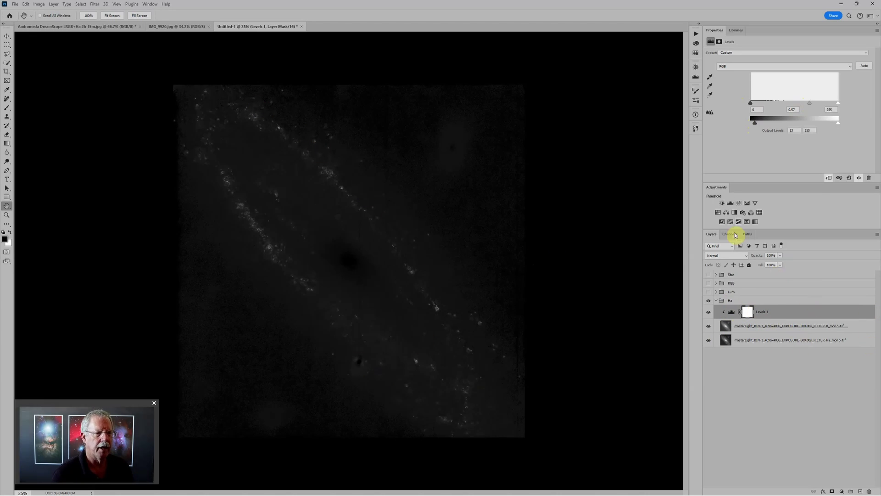
Step: Add Levels 2 with input black 10 and white 170, then collapse the Ha group
left_click(730, 206)
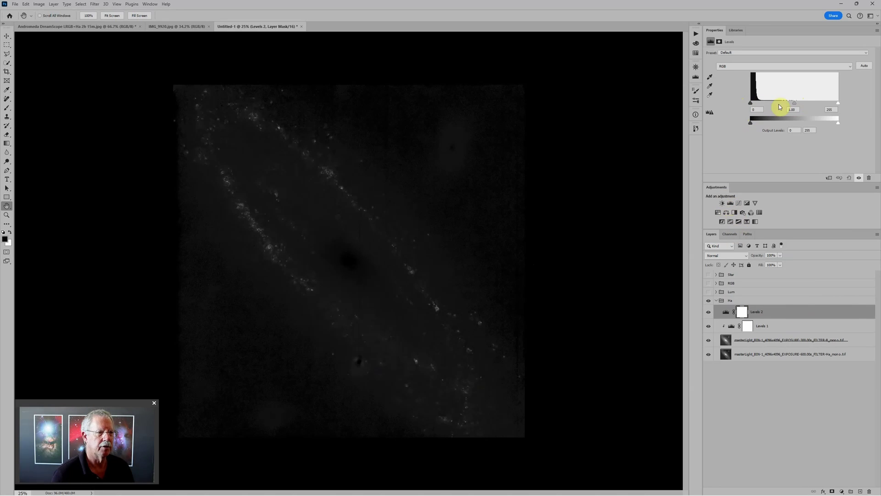
left_click_drag(840, 104, 809, 103)
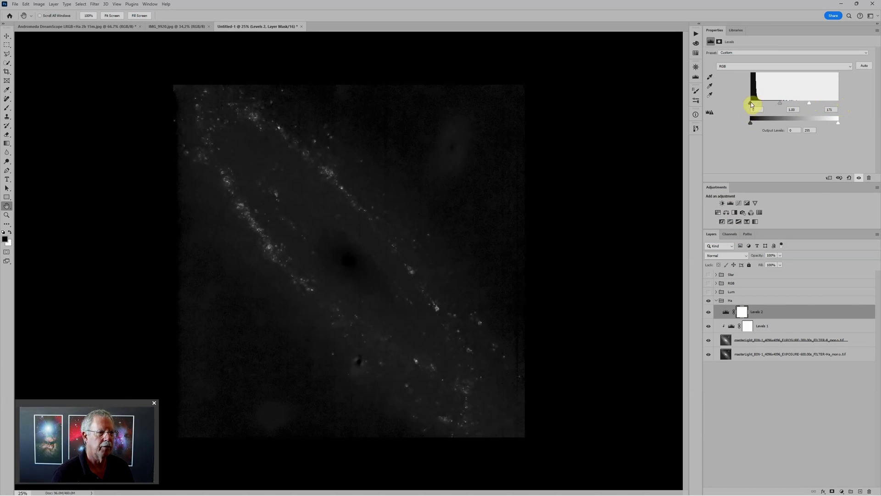
left_click_drag(751, 103, 755, 104)
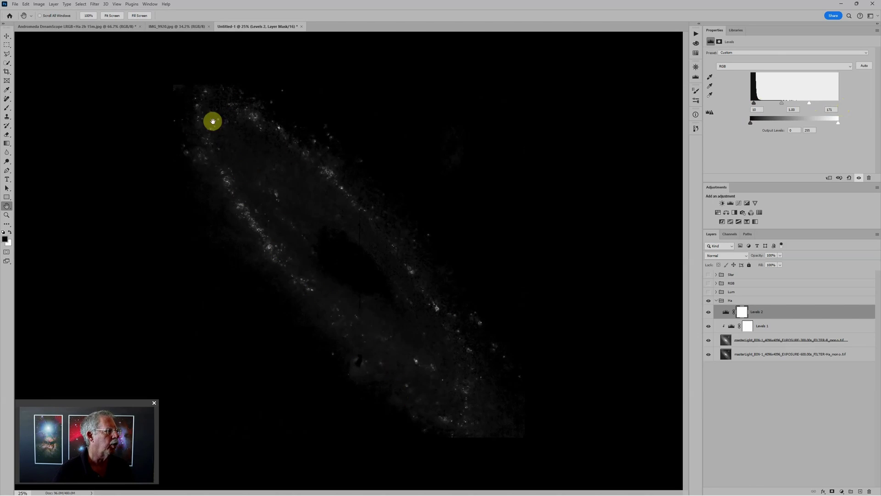
left_click(716, 300)
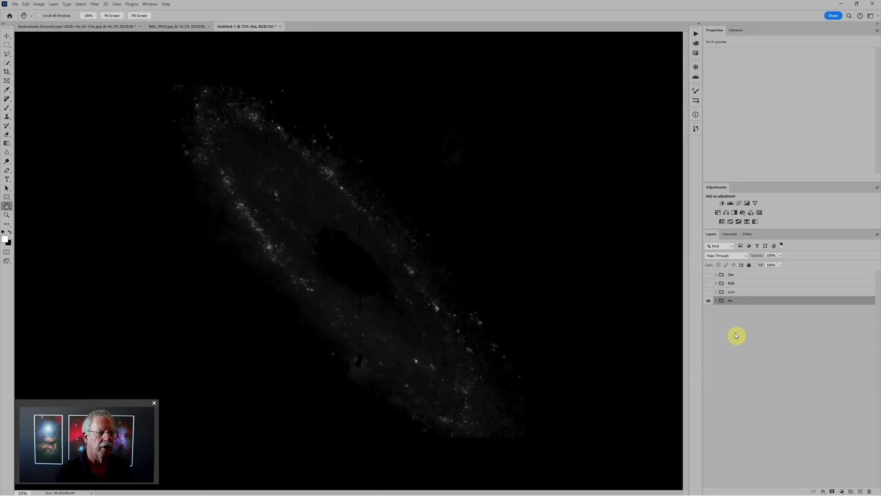
Step: Show and expand Lum, add Levels 3 with black point 22, and turn RGB back on
left_click(744, 292)
left_click(709, 292)
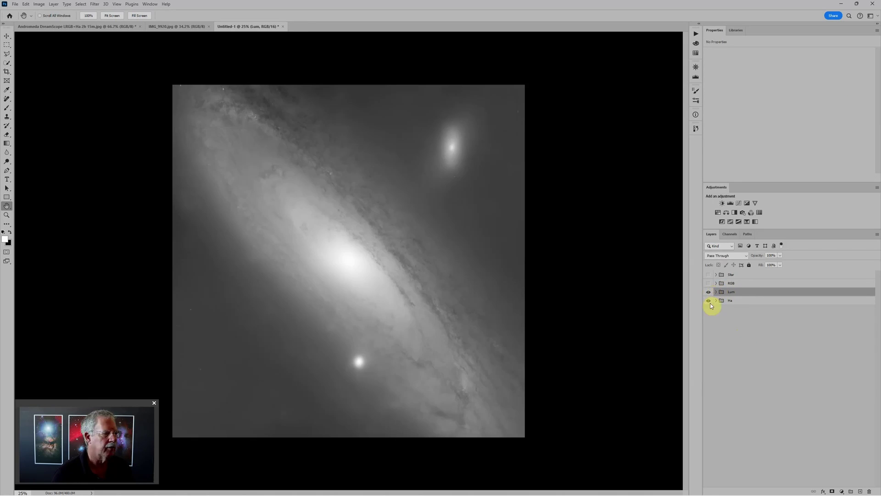
left_click(716, 292)
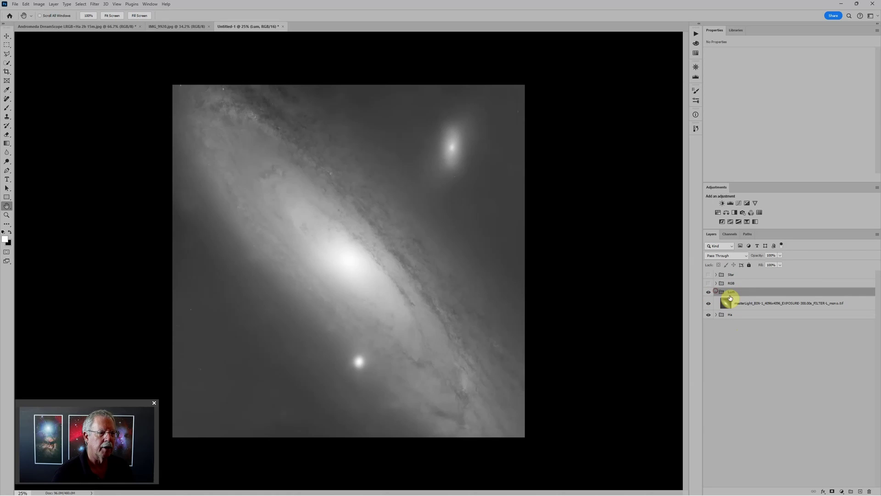
left_click(731, 203)
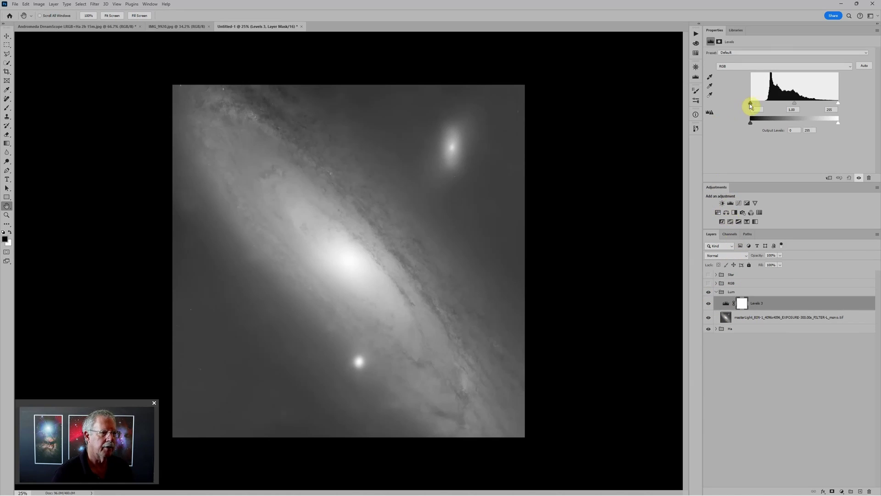
left_click_drag(750, 103, 803, 105)
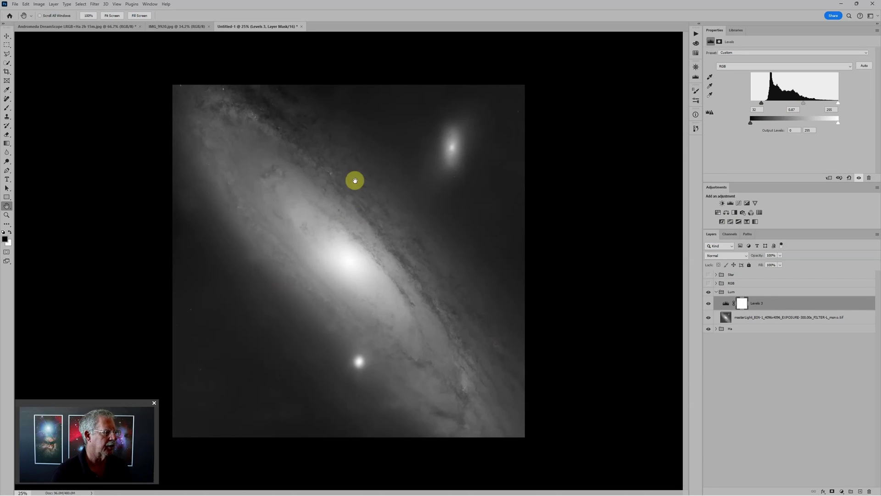
left_click(708, 283)
Step: Set the RGB group to Color blend mode, then expand it and toggle it to compare
left_click(747, 284)
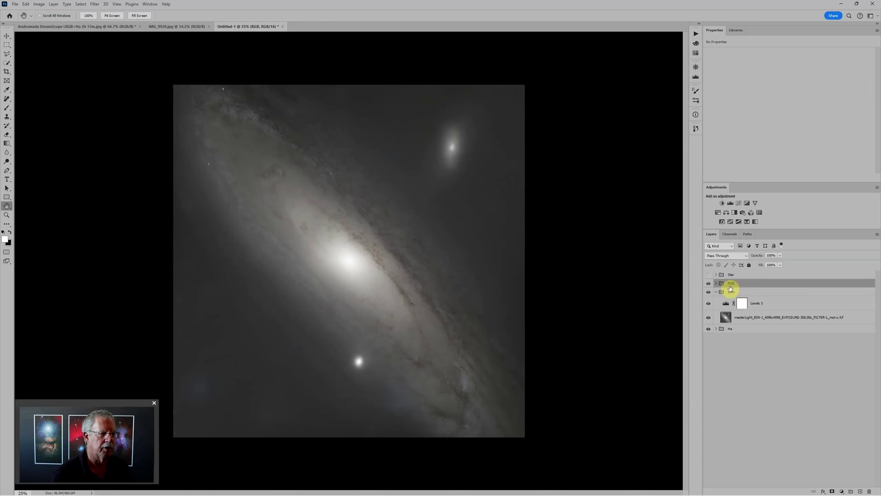
left_click(735, 255)
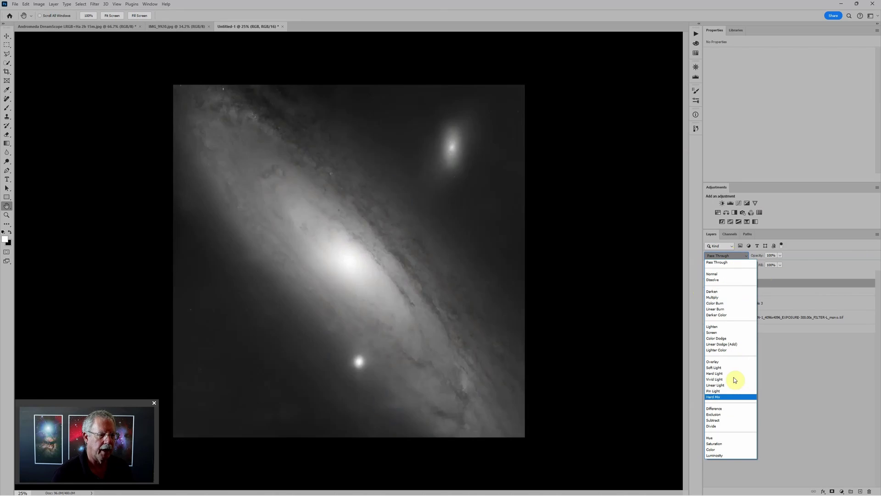
left_click(728, 450)
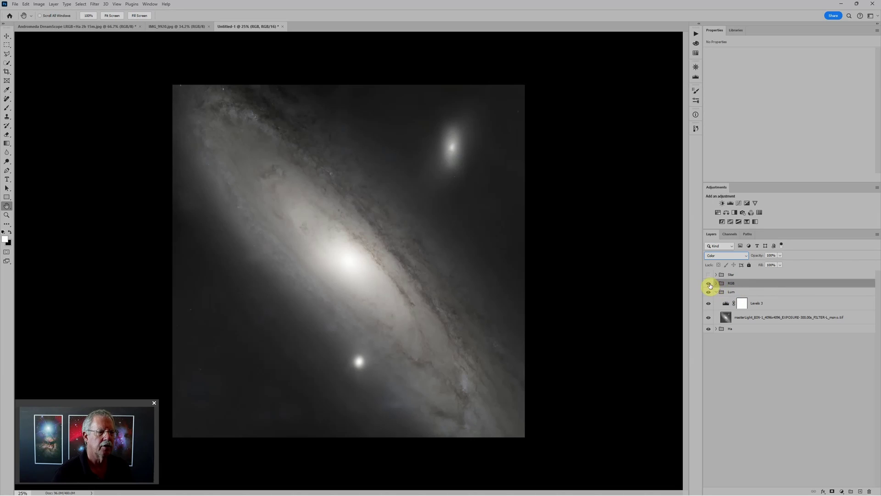
left_click(712, 283)
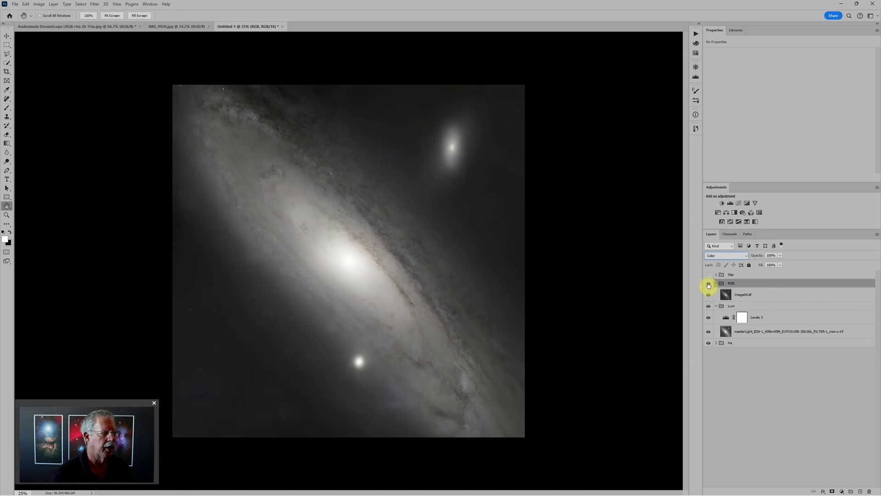
left_click(708, 285)
left_click(709, 285)
left_click(708, 285)
left_click(709, 285)
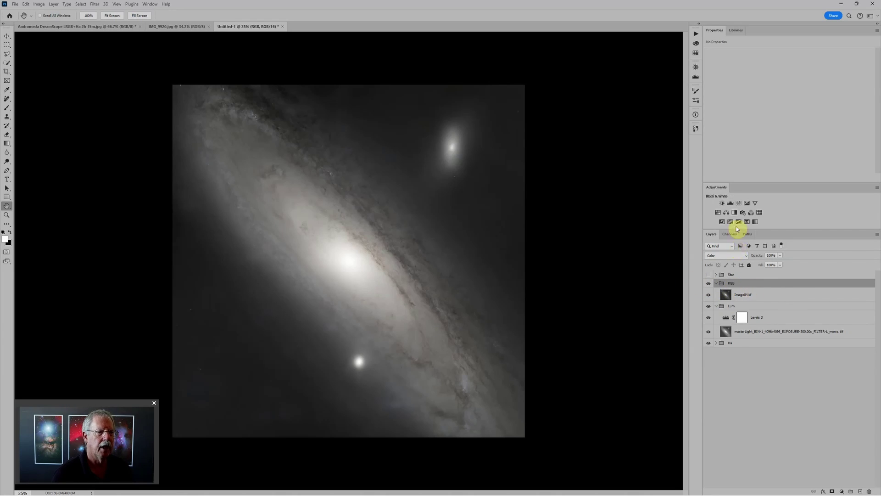
Step: Add a Hue/Saturation adjustment with saturation +70 to the RGB group and show it
left_click(726, 212)
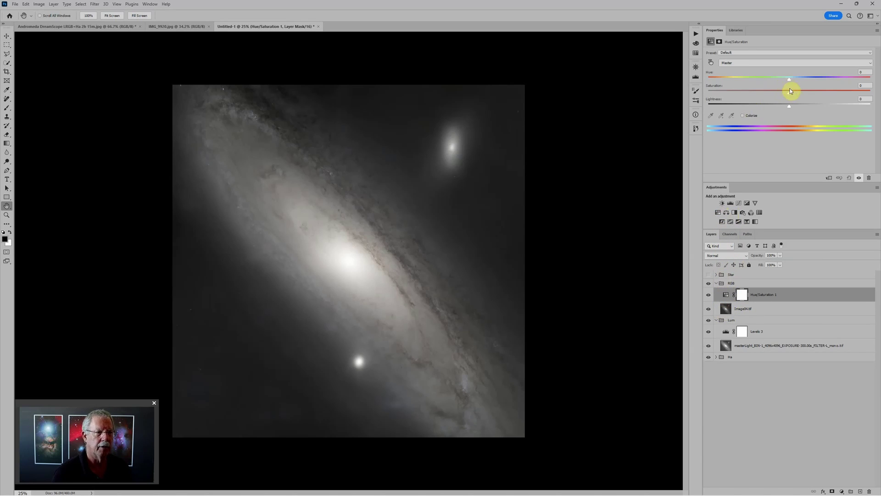
left_click_drag(789, 93, 844, 97)
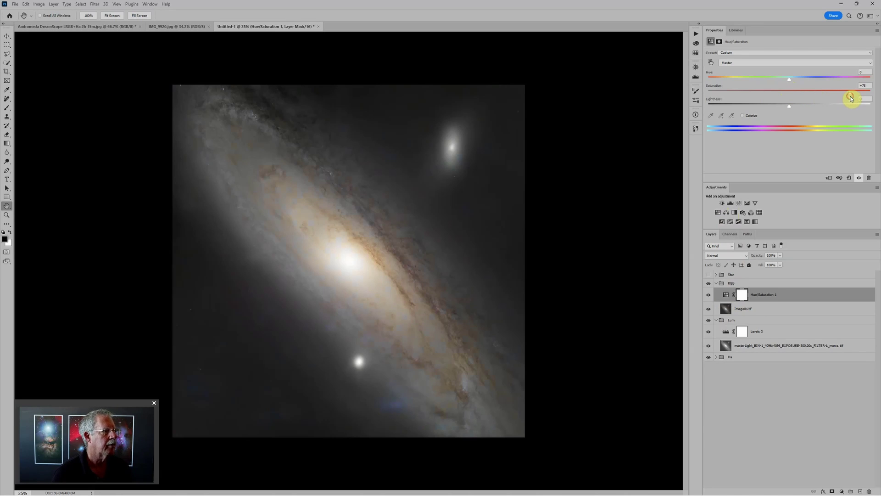
left_click(710, 284)
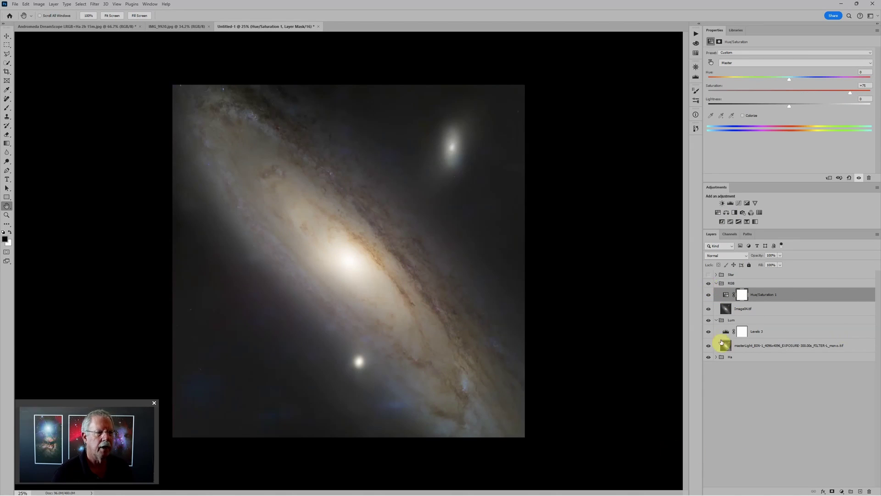
Step: Show the Star group and blend it over the galaxy with Screen mode
left_click(709, 275)
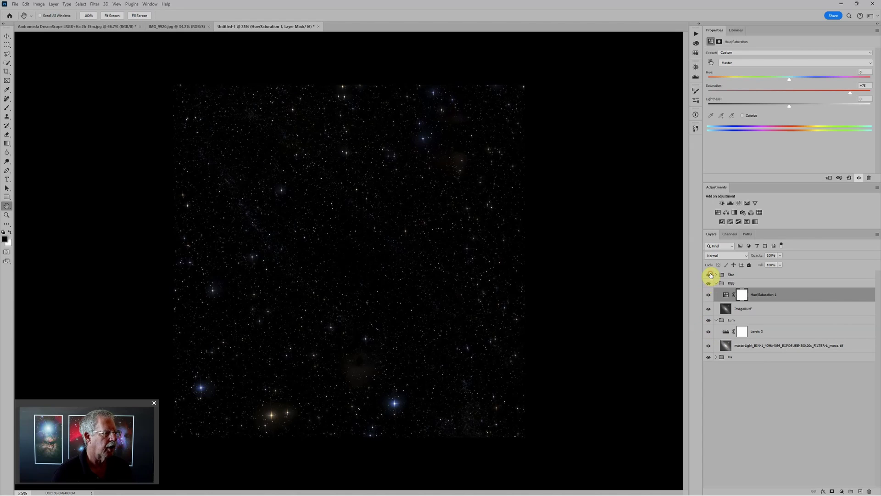
left_click(743, 275)
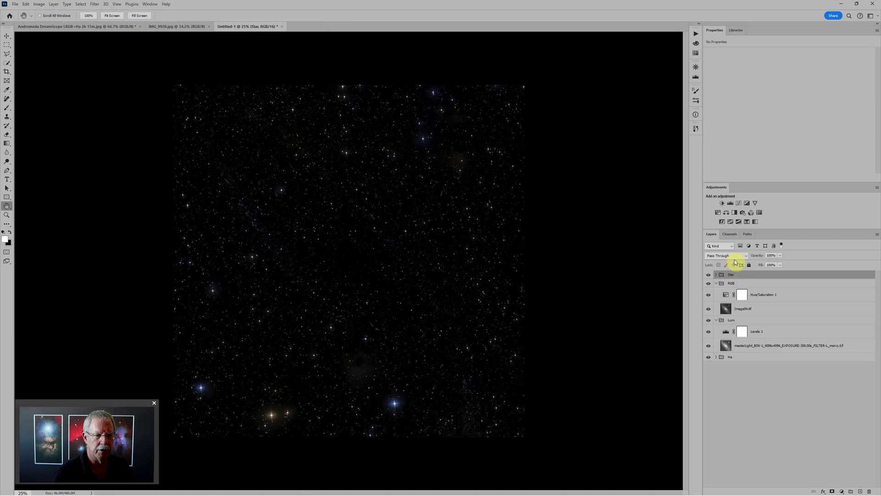
left_click(732, 256)
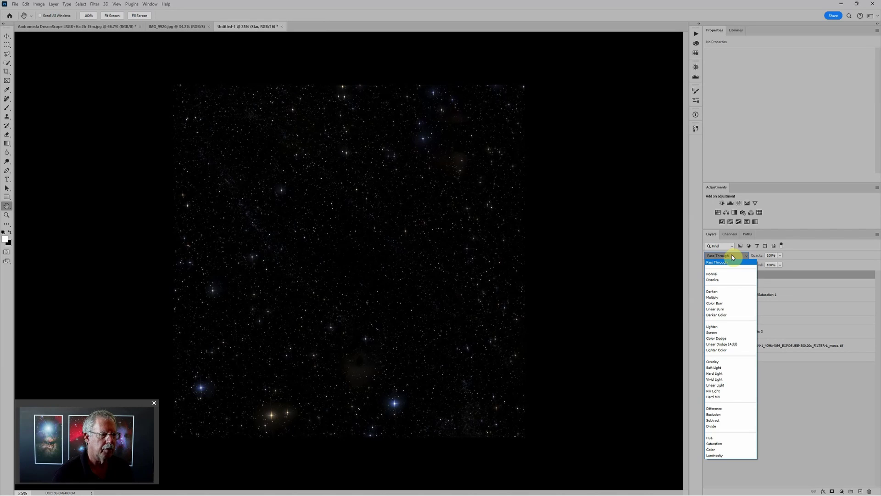
left_click(719, 332)
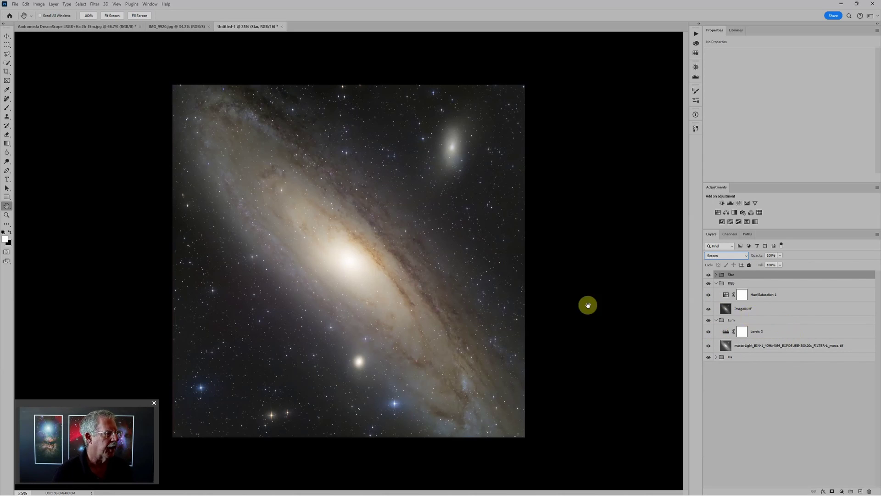
left_click(748, 357)
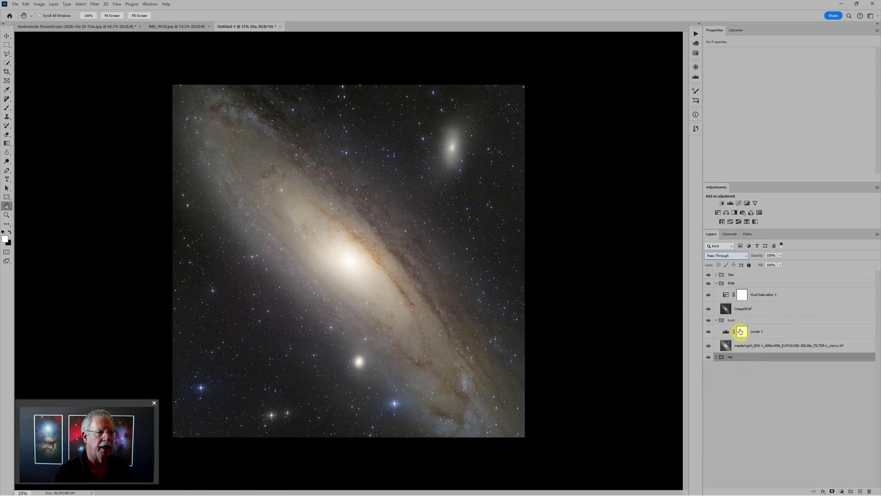
Step: Collapse the RGB and Lum groups and move the Ha group above RGB, directly beneath Star
left_click(716, 283)
left_click(716, 292)
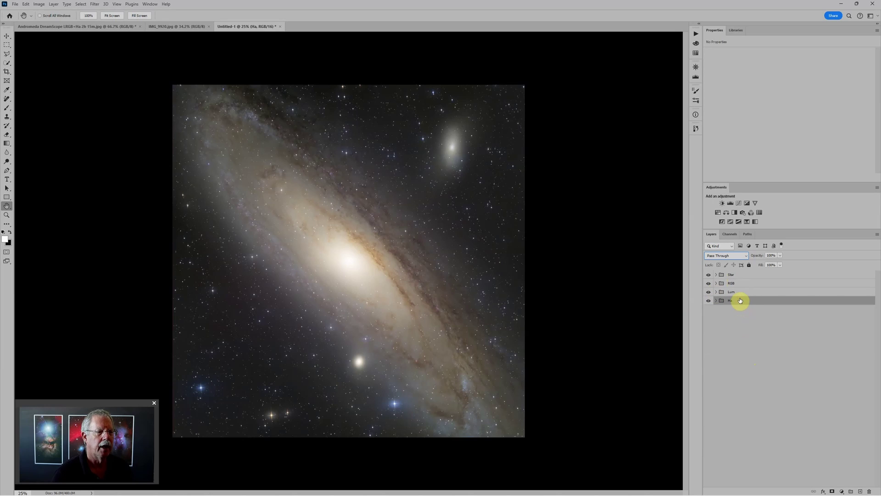
left_click_drag(743, 300, 744, 279)
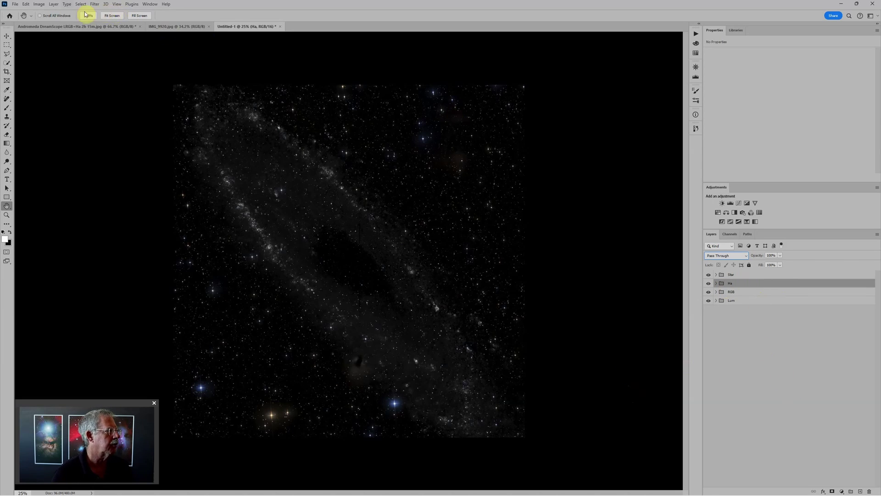
Step: In the Ha group's Blending Options, uncheck the B and G channels so Ha affects only red
left_click(55, 5)
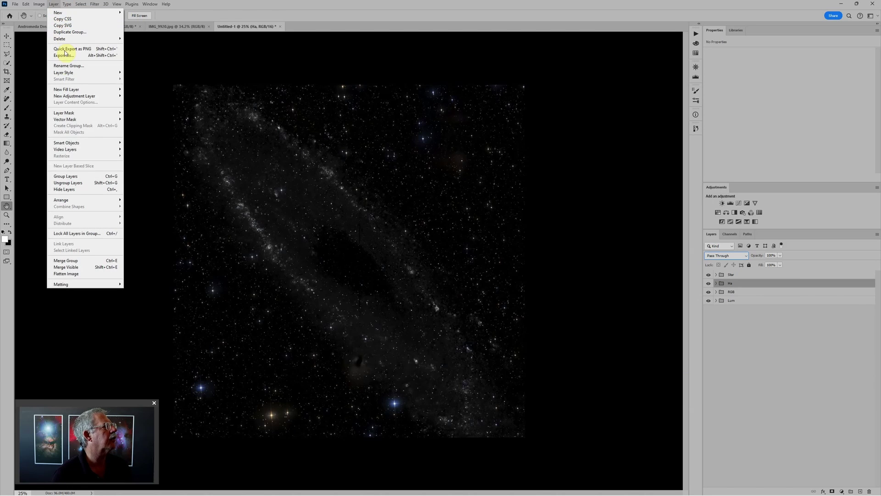
mouse_move(76, 74)
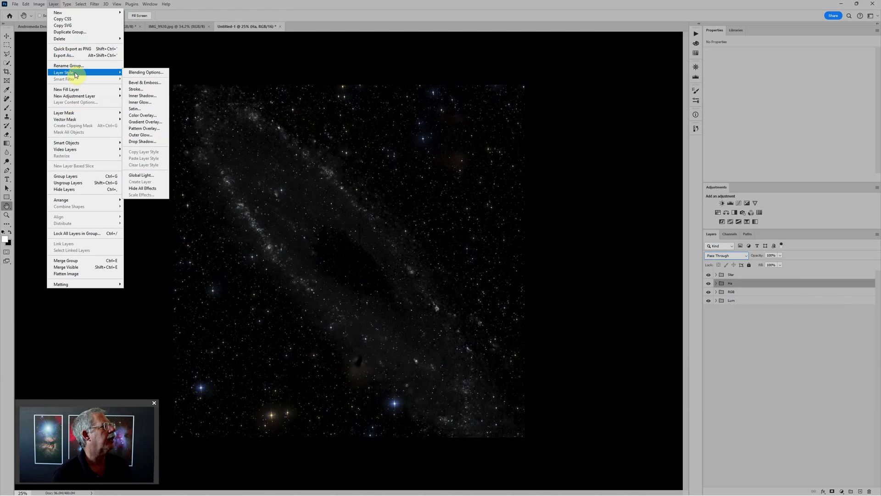
left_click(138, 74)
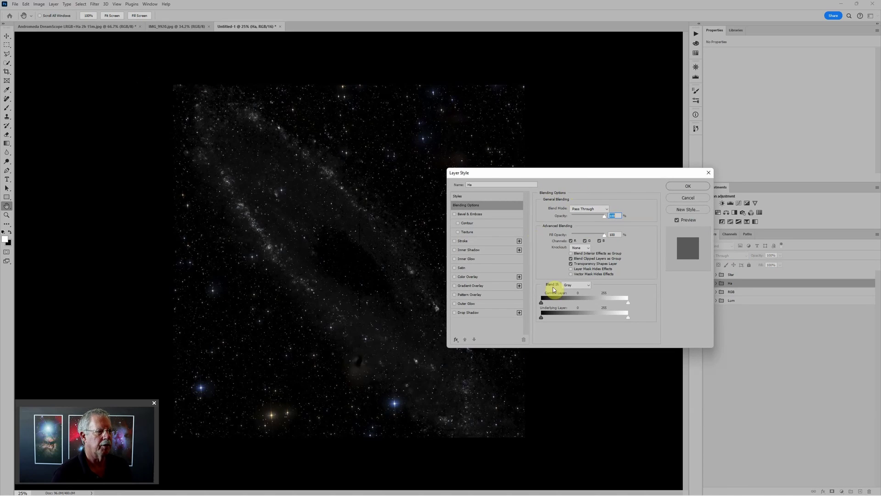
left_click_drag(568, 172, 530, 169)
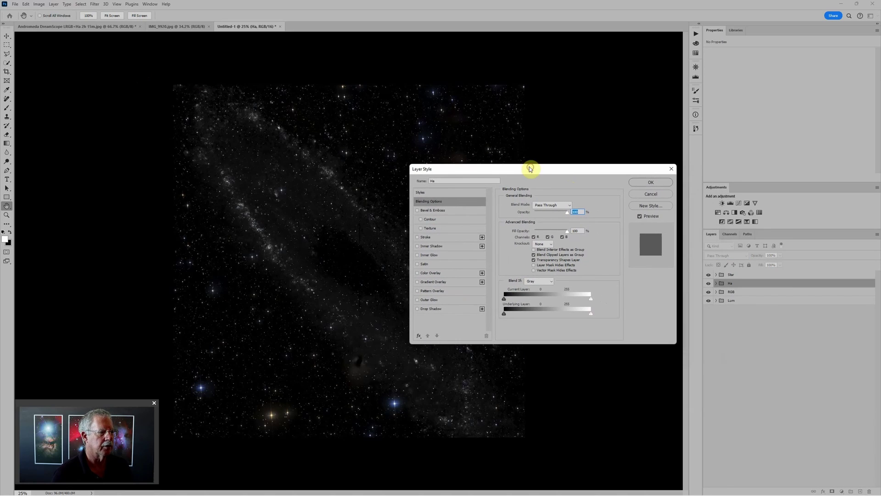
left_click(563, 237)
left_click(549, 237)
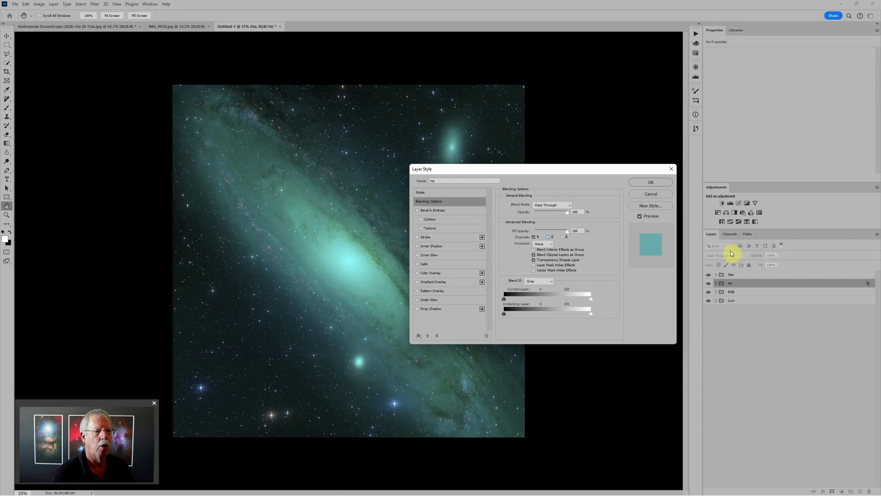
Step: Set the Ha group's blend mode to Screen and confirm the Layer Style dialog
left_click(569, 206)
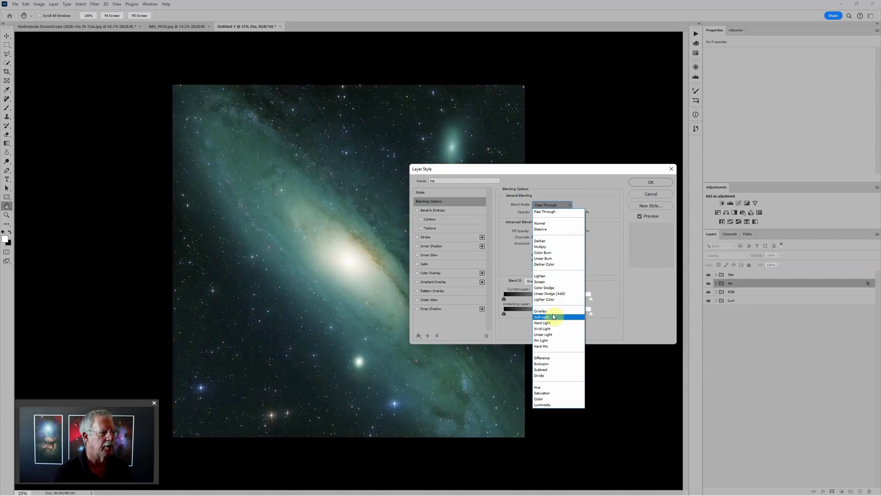
left_click(555, 286)
left_click(655, 185)
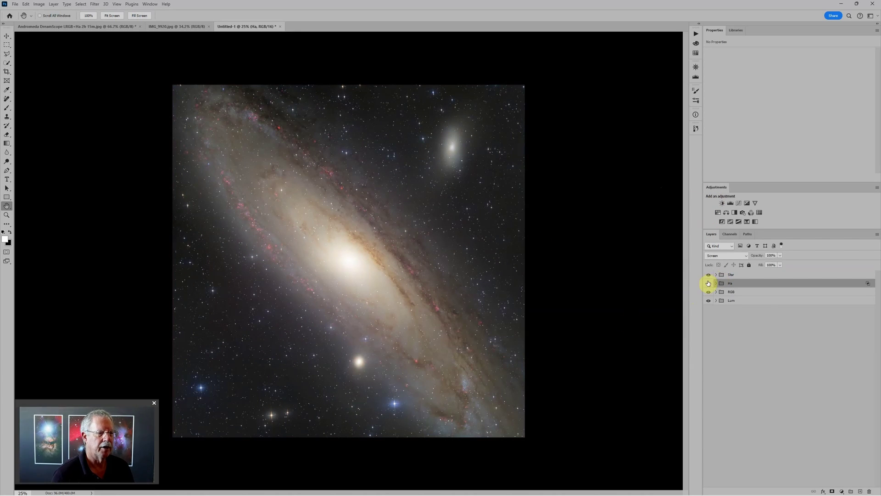
Step: Toggle the Ha group's visibility to compare before and after, leaving it visible
left_click(708, 283)
left_click(708, 283)
left_click(708, 283)
left_click(709, 283)
left_click(708, 283)
left_click(709, 283)
left_click(708, 283)
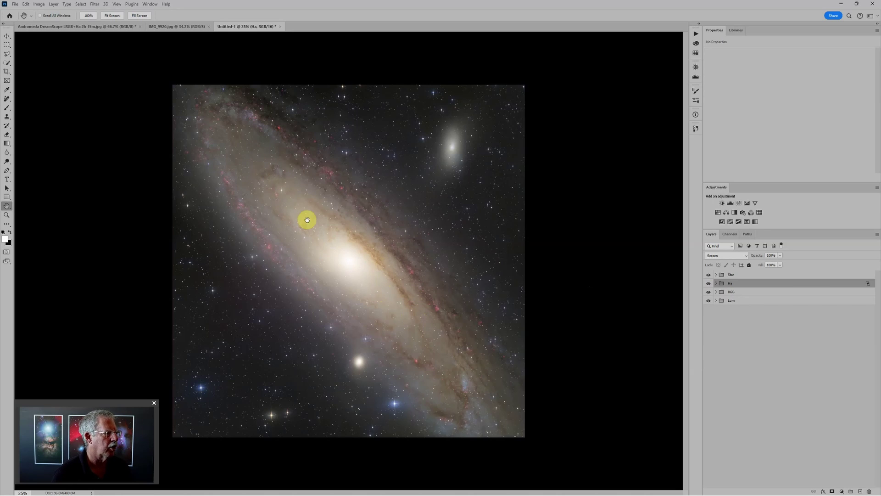
Step: Brighten the Ha group's Levels 2 by lowering its white point and nudging the midtones
left_click(716, 283)
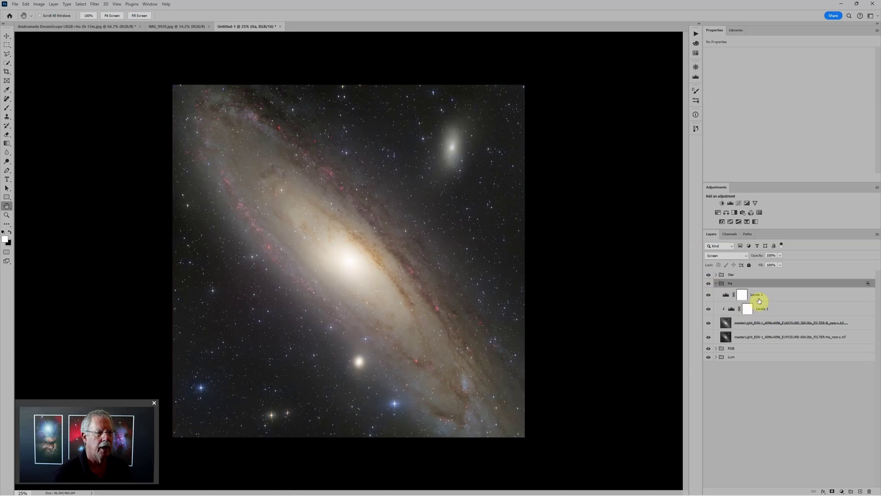
left_click(726, 296)
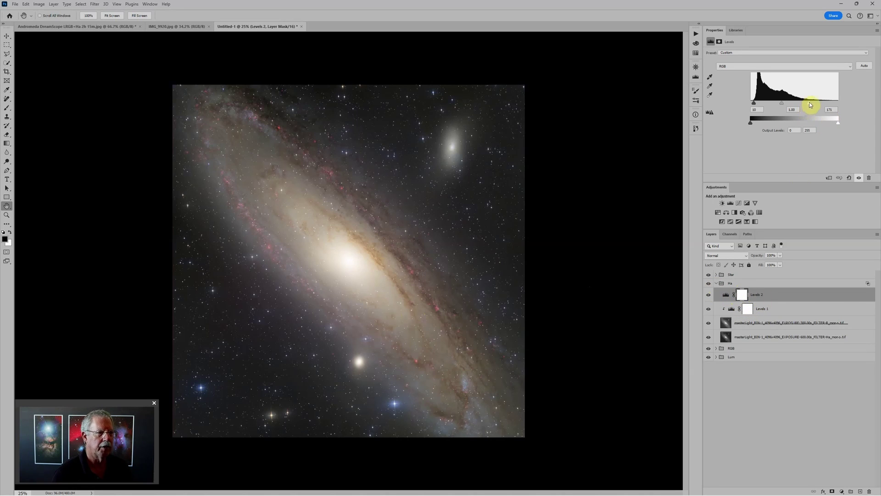
left_click_drag(810, 105, 780, 103)
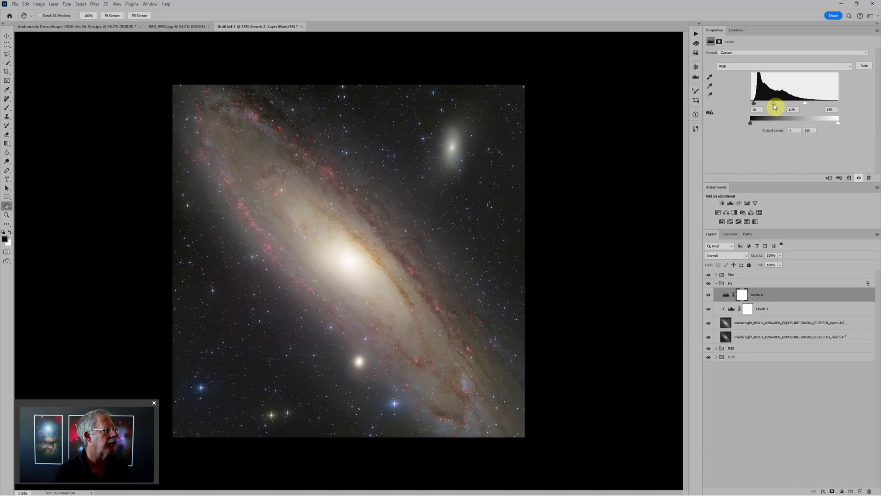
left_click_drag(778, 103, 776, 104)
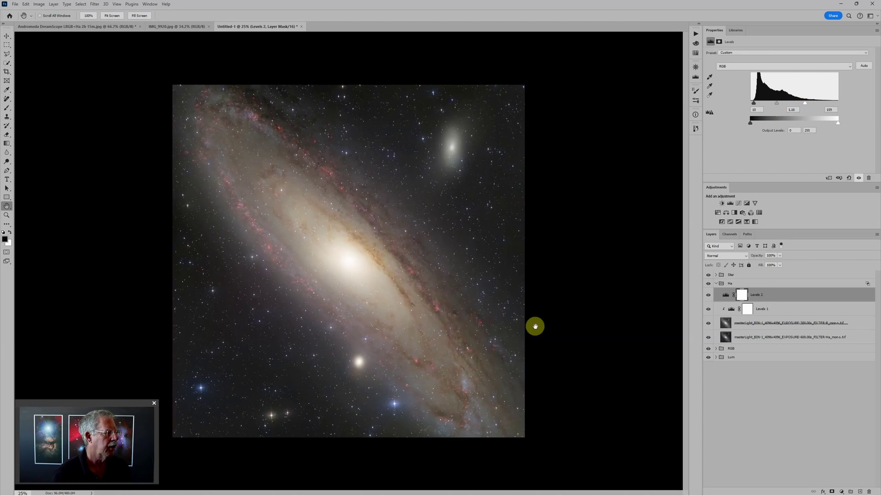
Step: Raise the Lum group's Levels 3 black point to 39 to darken the background
left_click(716, 357)
left_click(726, 370)
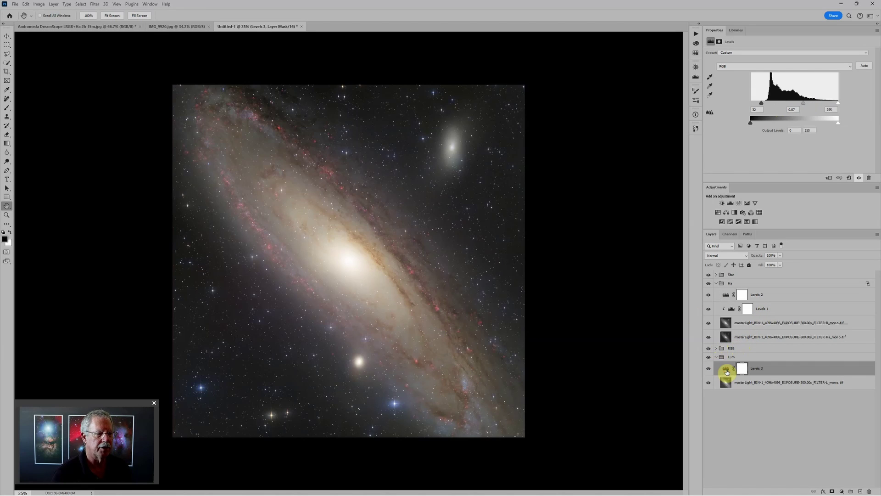
left_click(758, 99)
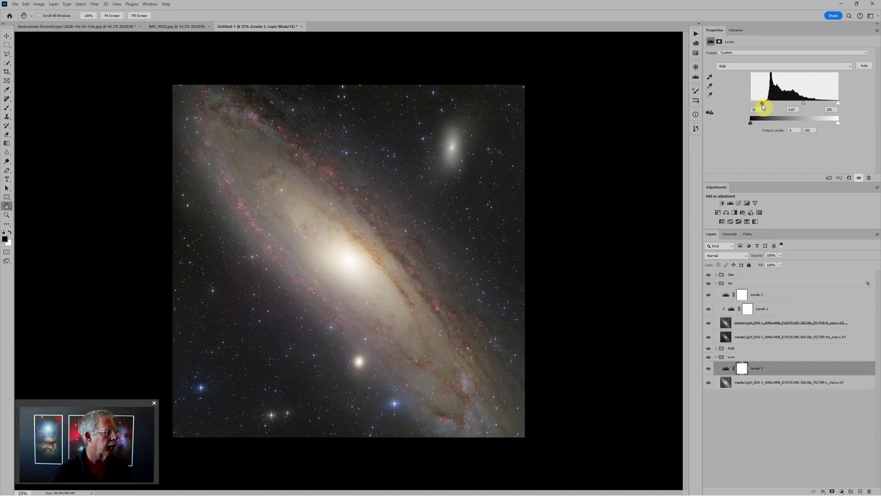
left_click_drag(763, 105, 807, 104)
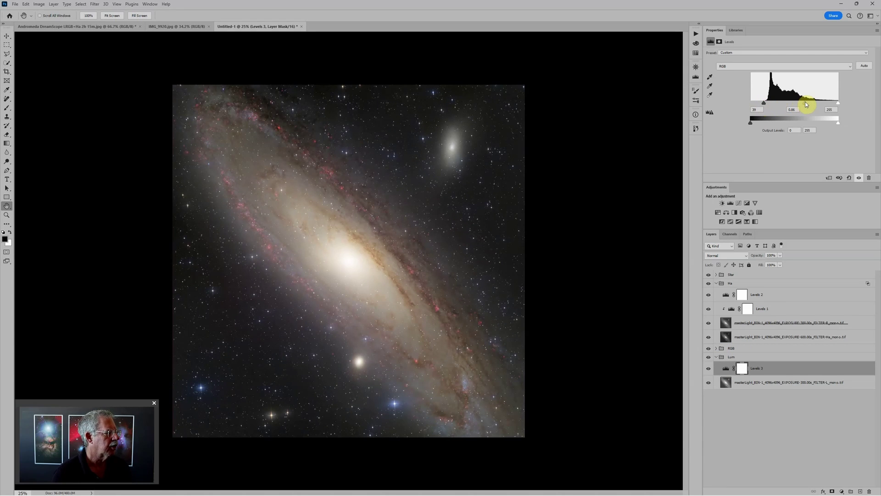
scroll(600, 173, "down", 5)
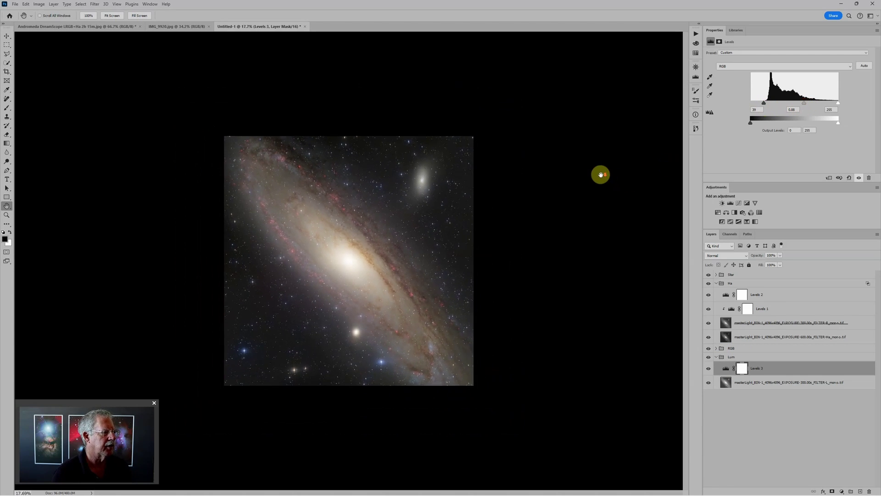